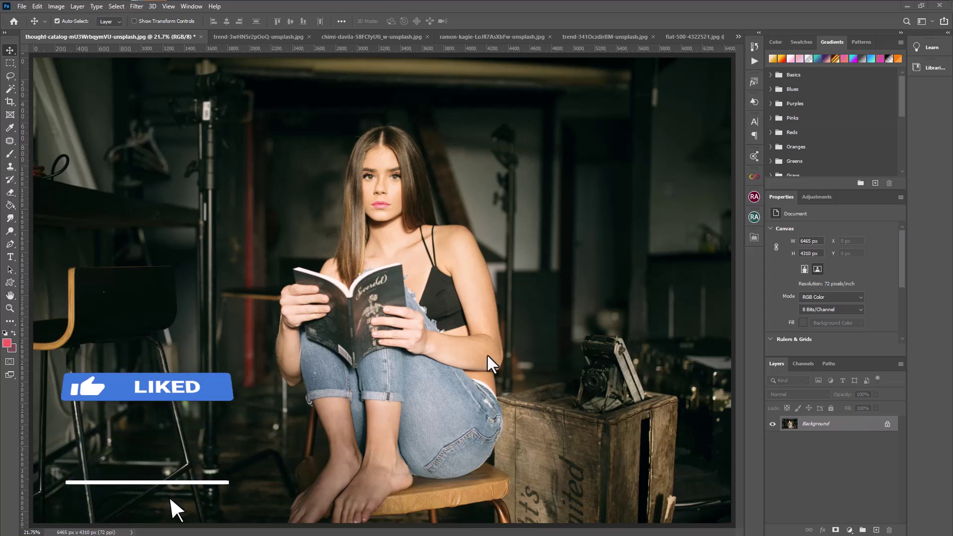
# Step: Load Automotive.atn into the Actions panel and expand the set to show its 23 looks
pyautogui.click(754, 61)
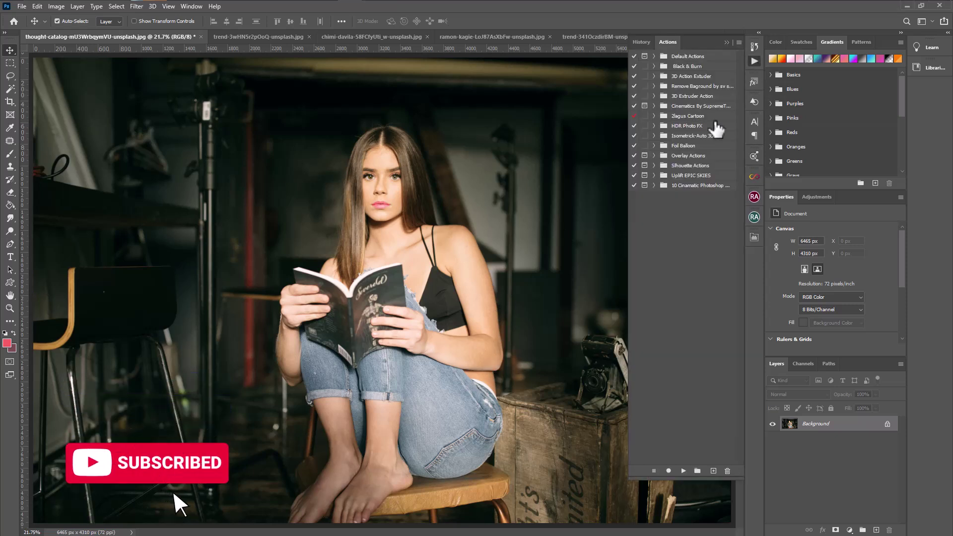
pyautogui.click(739, 42)
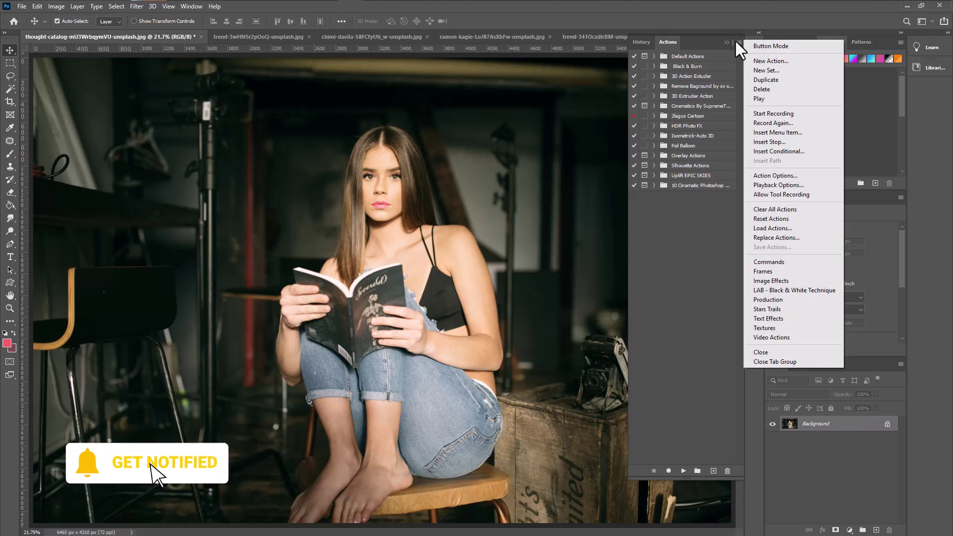
pyautogui.click(781, 229)
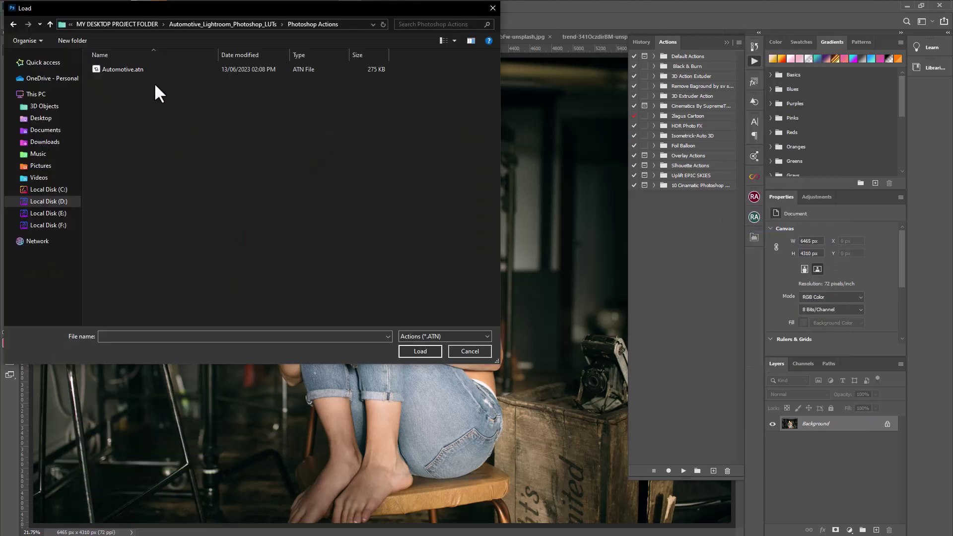
pyautogui.click(164, 70)
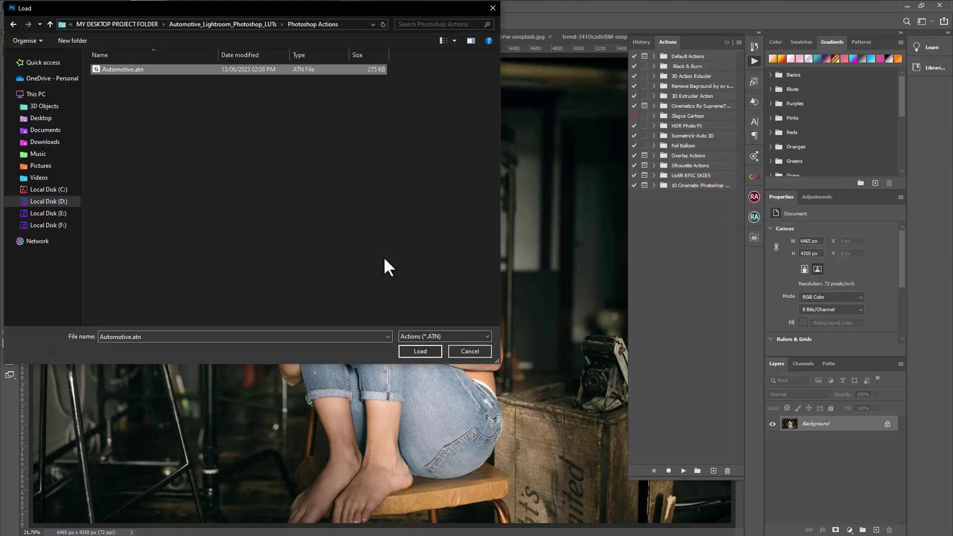
pyautogui.click(416, 352)
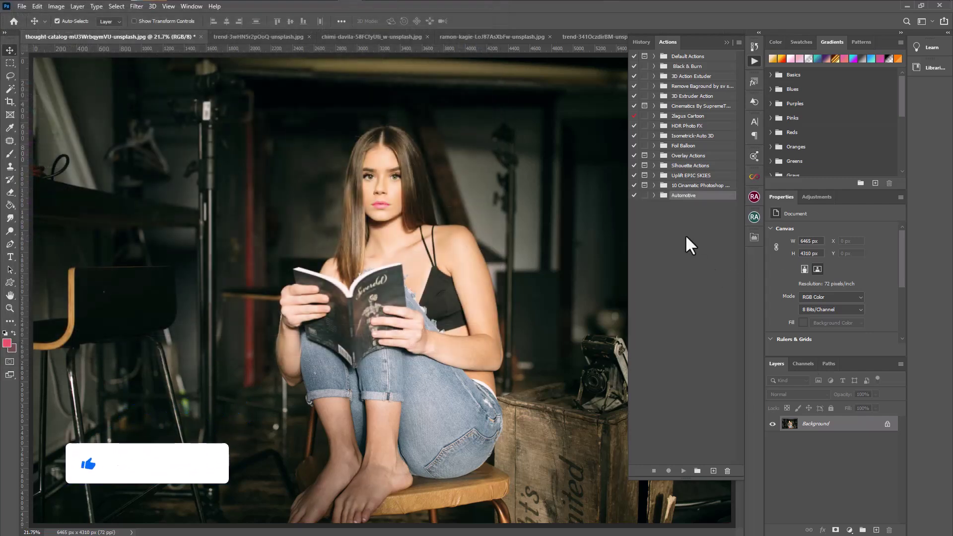
pyautogui.click(654, 196)
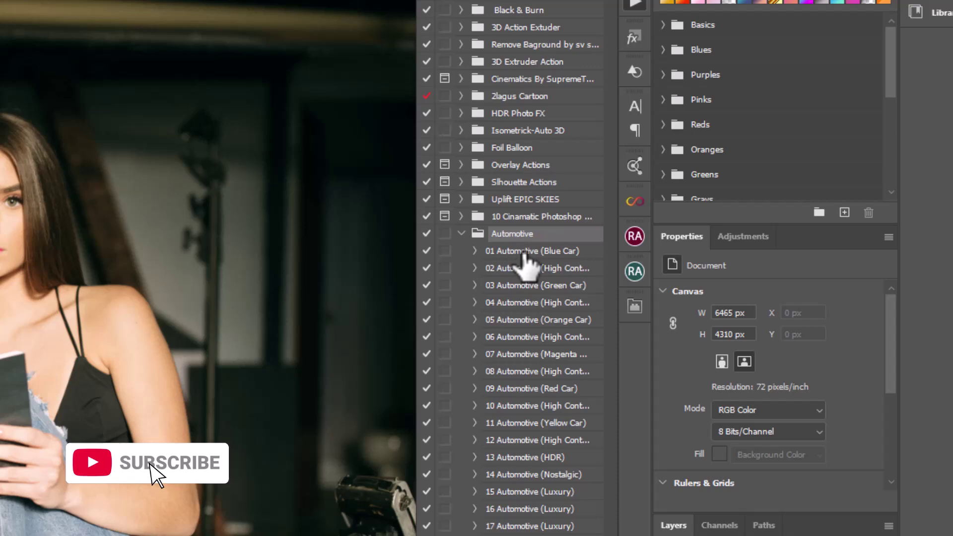
pyautogui.click(687, 207)
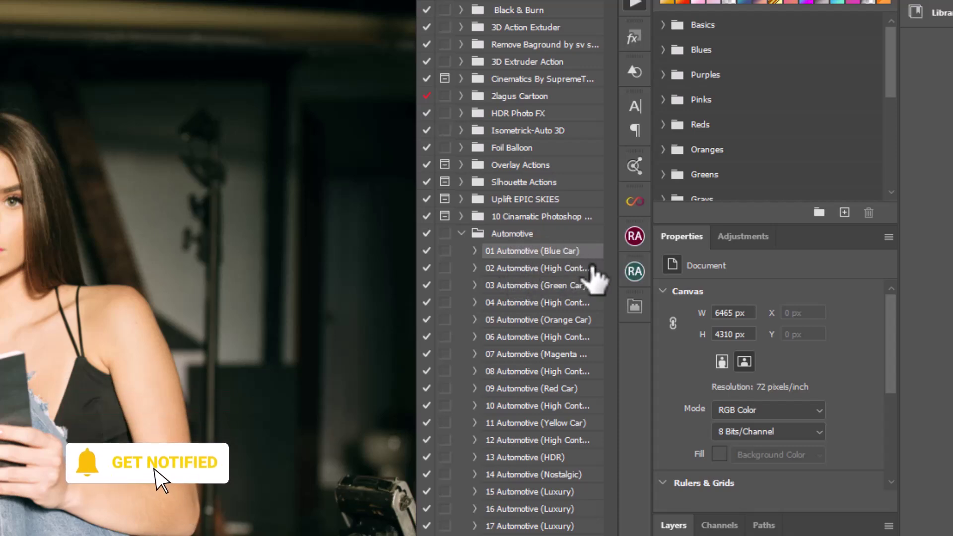
pyautogui.click(573, 273)
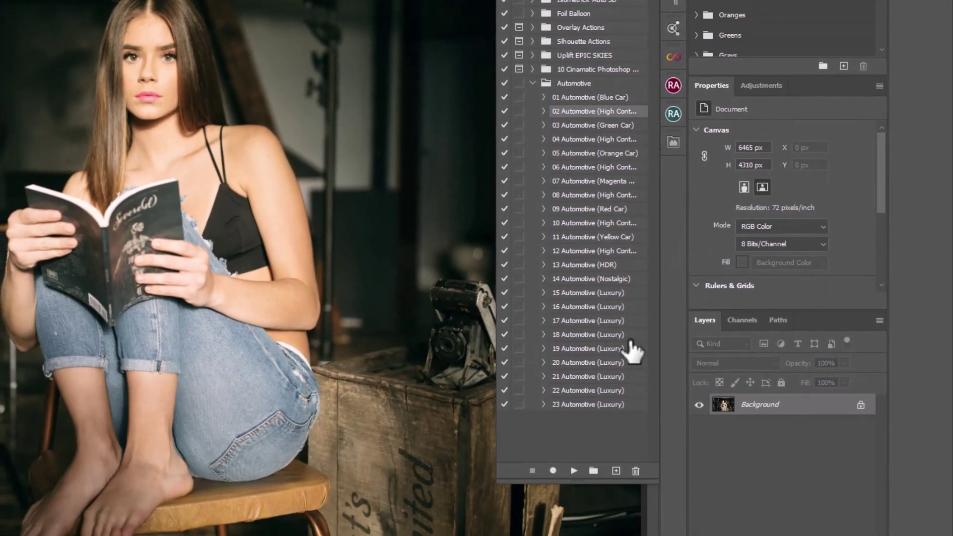
# Step: Preview 02 Automotive (High Contrast) on the seated-woman photo, then discard it
pyautogui.click(573, 471)
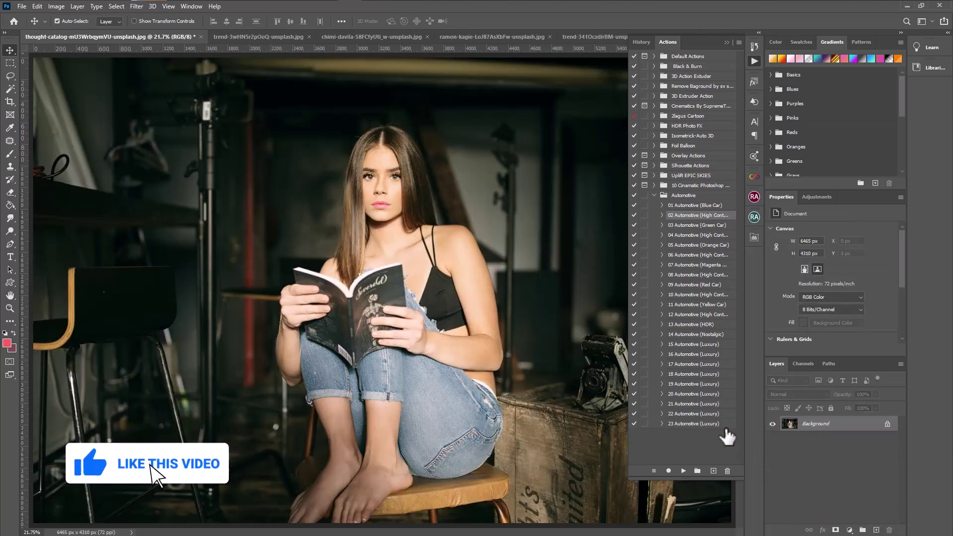
pyautogui.click(690, 425)
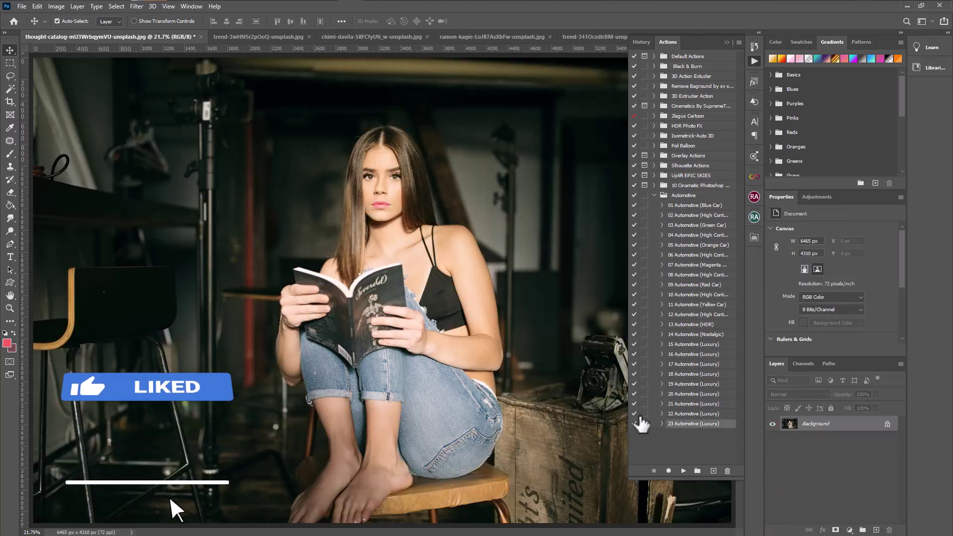
# Step: Preview the 23 Automotive (Luxury) teal grade, then delete its MAIN PHOTO layer
pyautogui.click(684, 470)
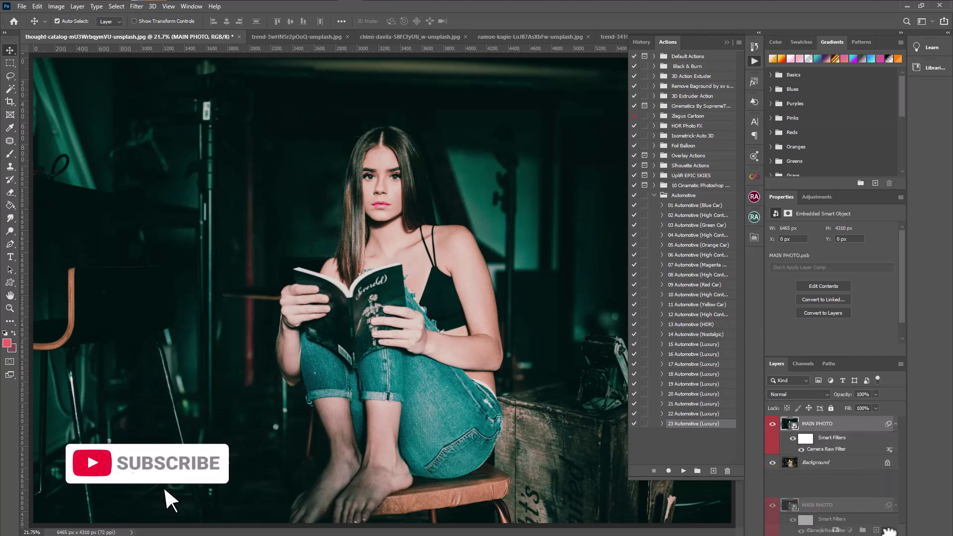
pyautogui.moveTo(874, 433); pyautogui.dragTo(889, 530)
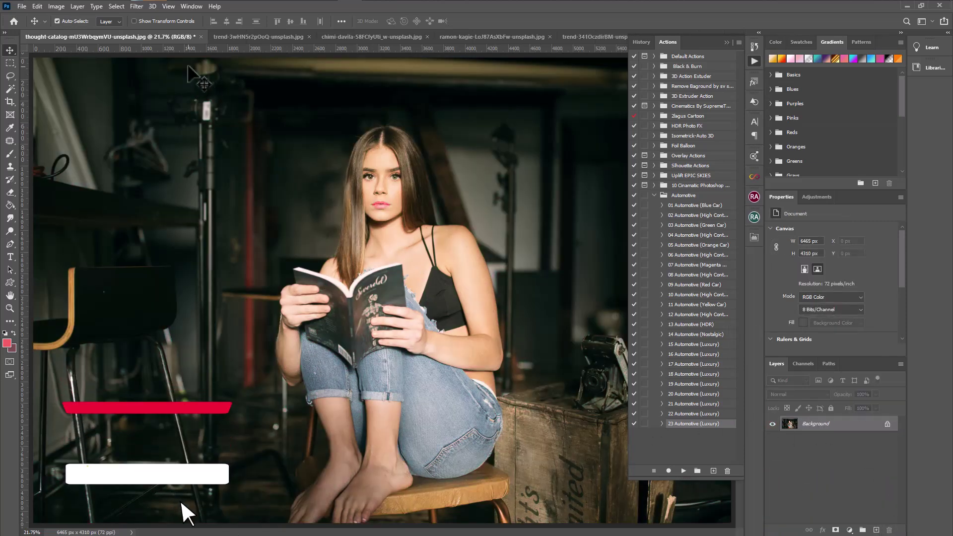
# Step: On the green van beach photo, preview 02 Automotive (High Contrast), then delete its MAIN PHOTO layer
pyautogui.click(234, 37)
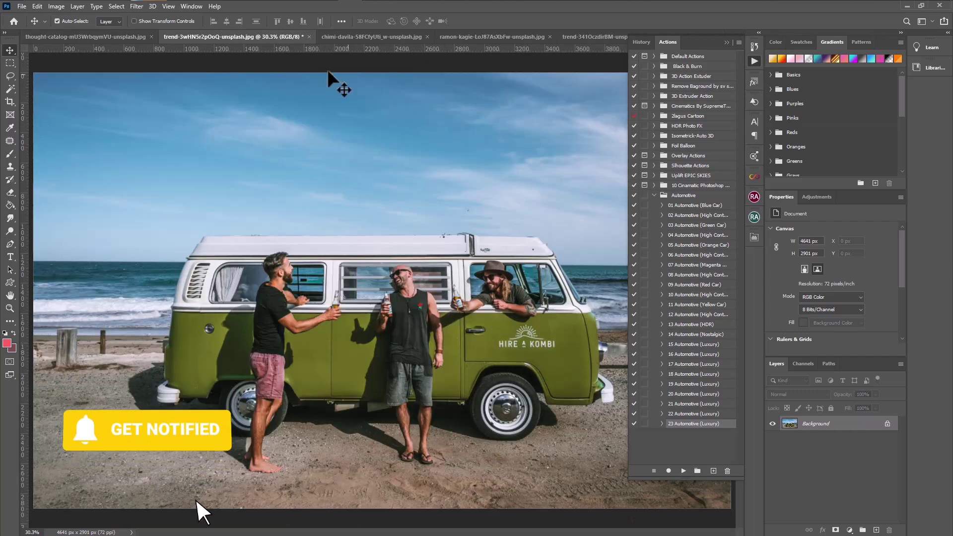
pyautogui.click(689, 215)
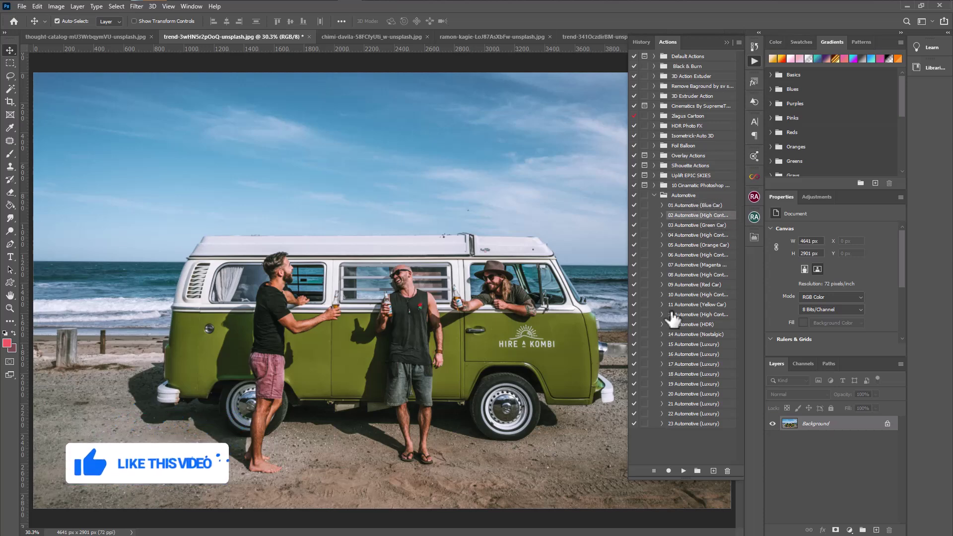
pyautogui.click(683, 471)
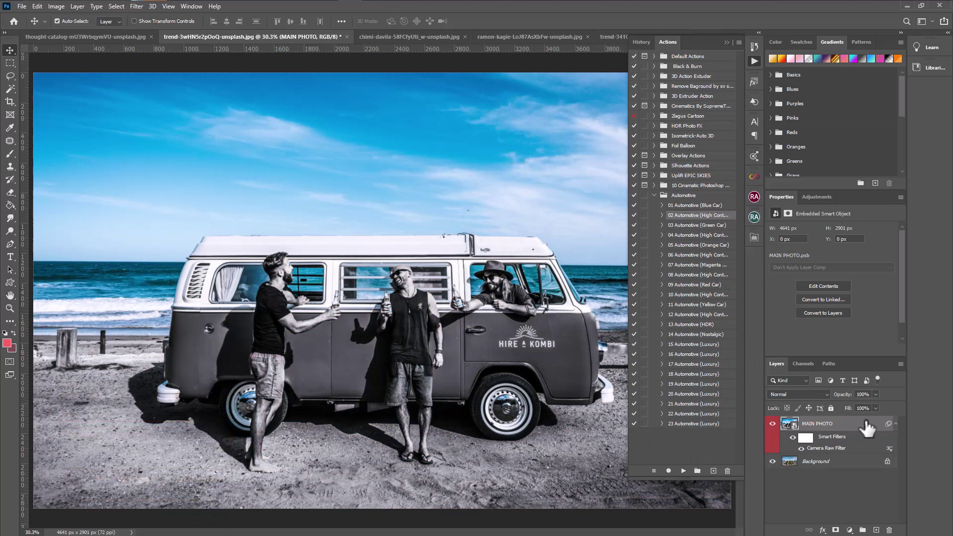
pyautogui.moveTo(883, 429); pyautogui.dragTo(889, 529)
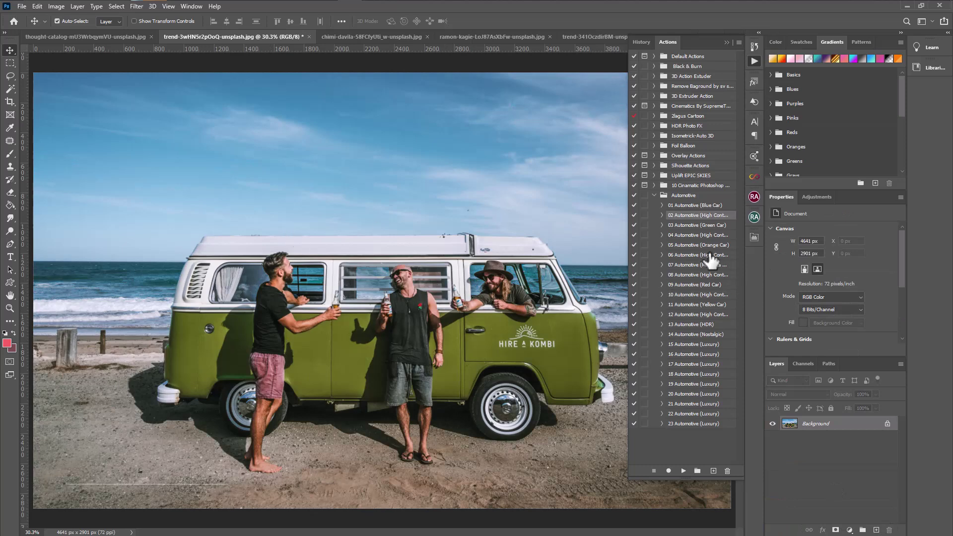
# Step: Preview the 06 and 23 Automotive looks on the van photo
pyautogui.click(710, 256)
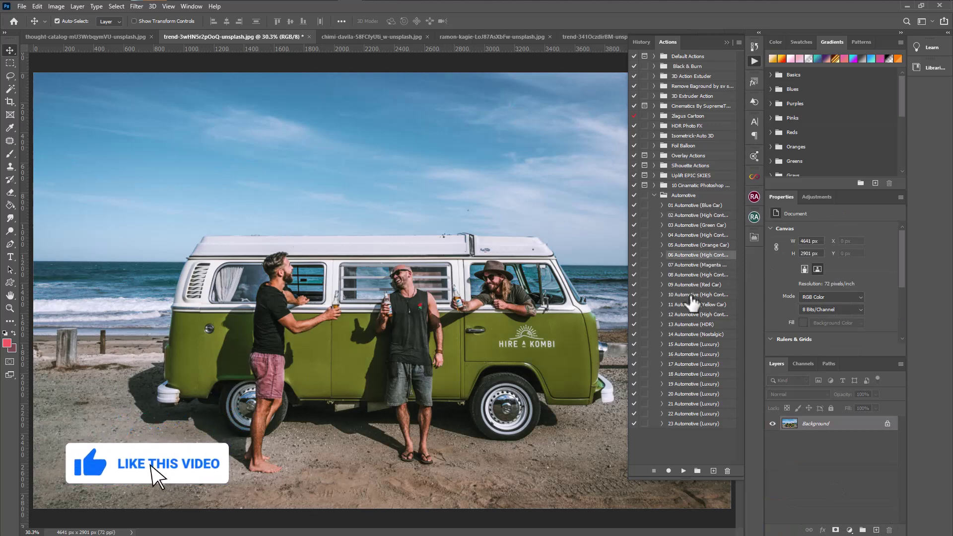
pyautogui.click(697, 245)
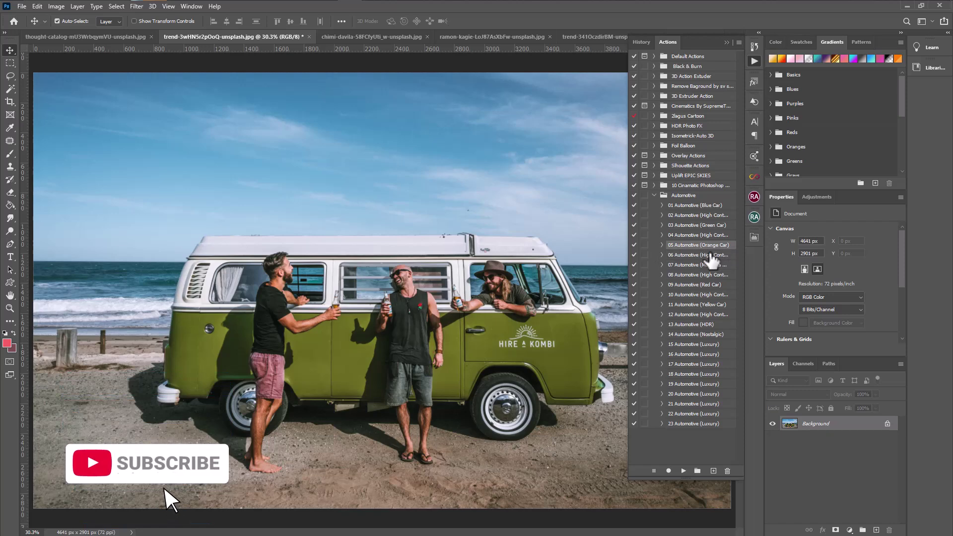
pyautogui.click(710, 255)
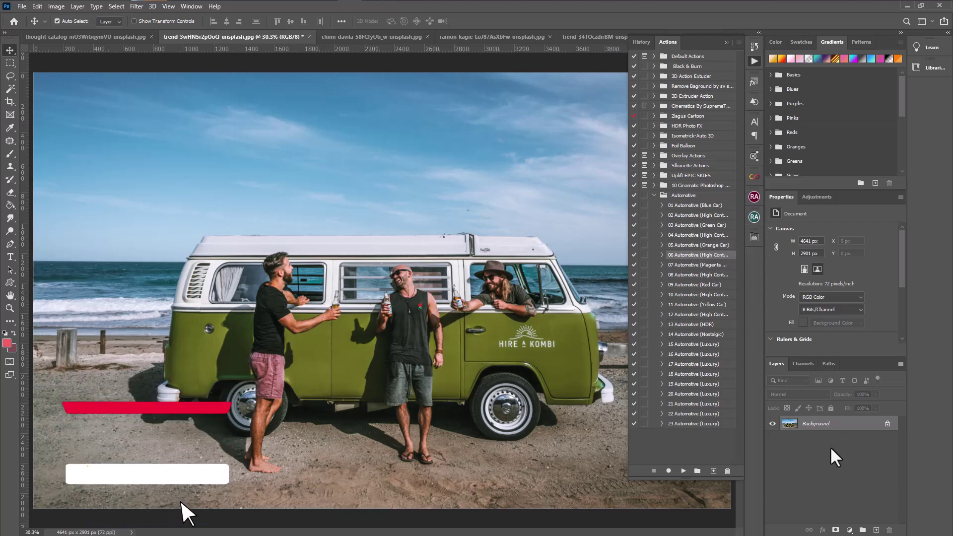
pyautogui.click(683, 472)
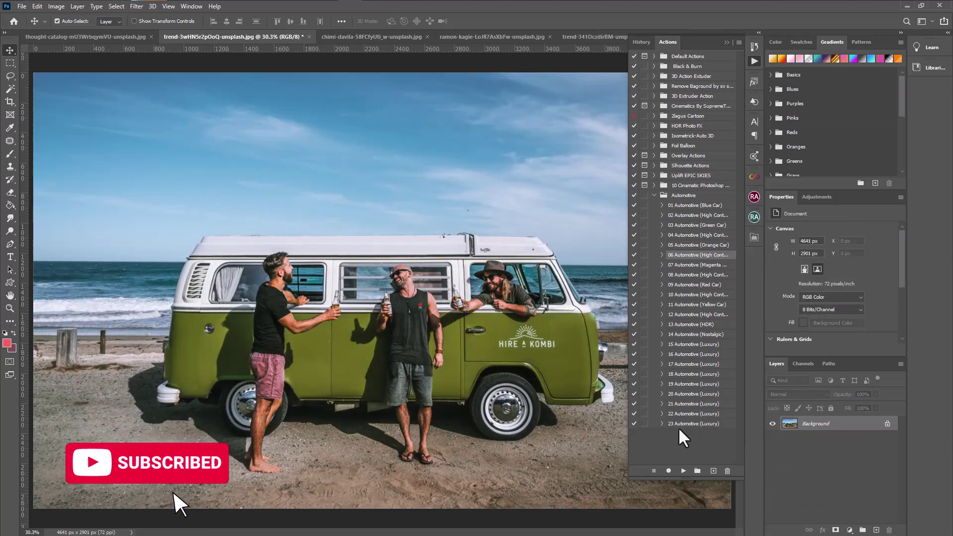
pyautogui.click(689, 425)
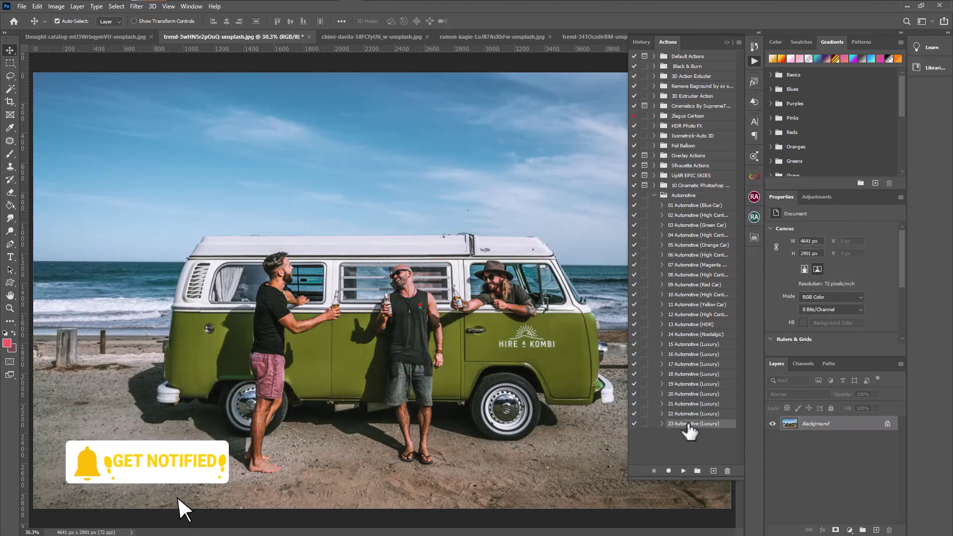
pyautogui.click(684, 471)
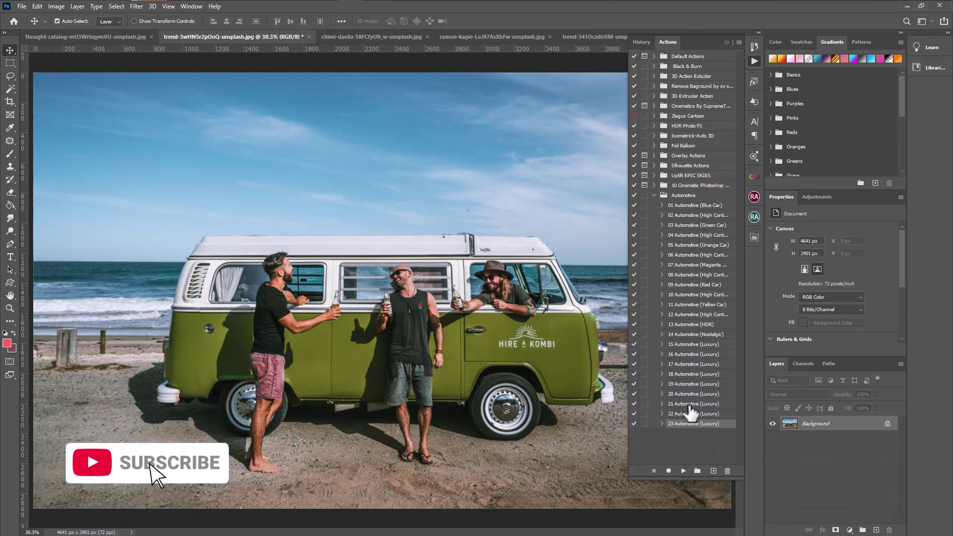
# Step: Apply the 21 Automotive (Luxury) teal grade, then delete its MAIN PHOTO layer
pyautogui.click(690, 403)
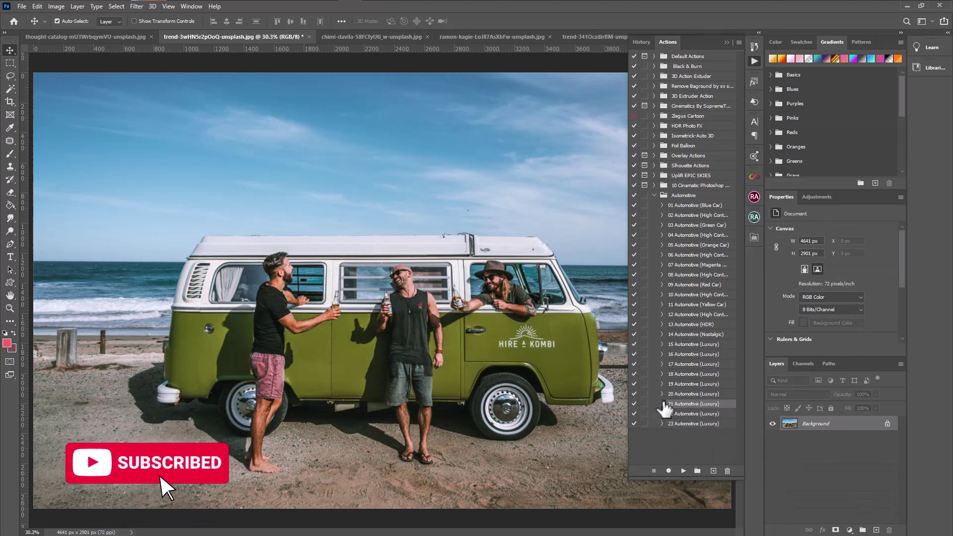
pyautogui.click(684, 470)
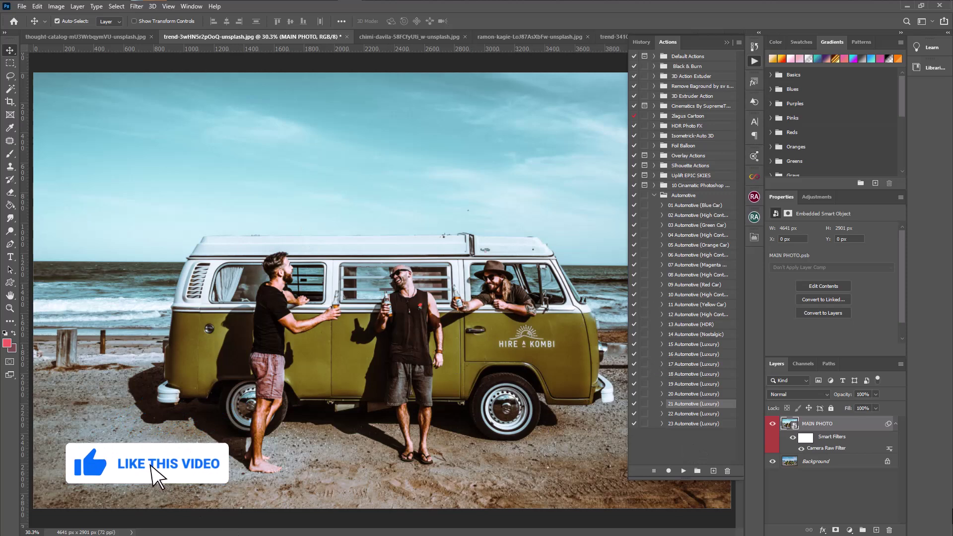
pyautogui.moveTo(887, 457); pyautogui.dragTo(889, 530)
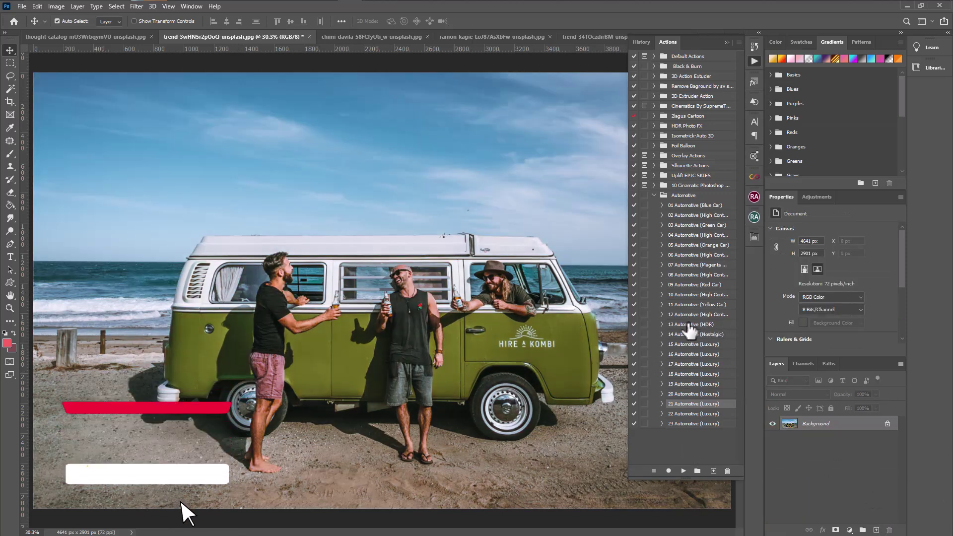
# Step: Apply 13 Automotive (HDR) to the van photo, compare with the original, and flatten it
pyautogui.click(695, 325)
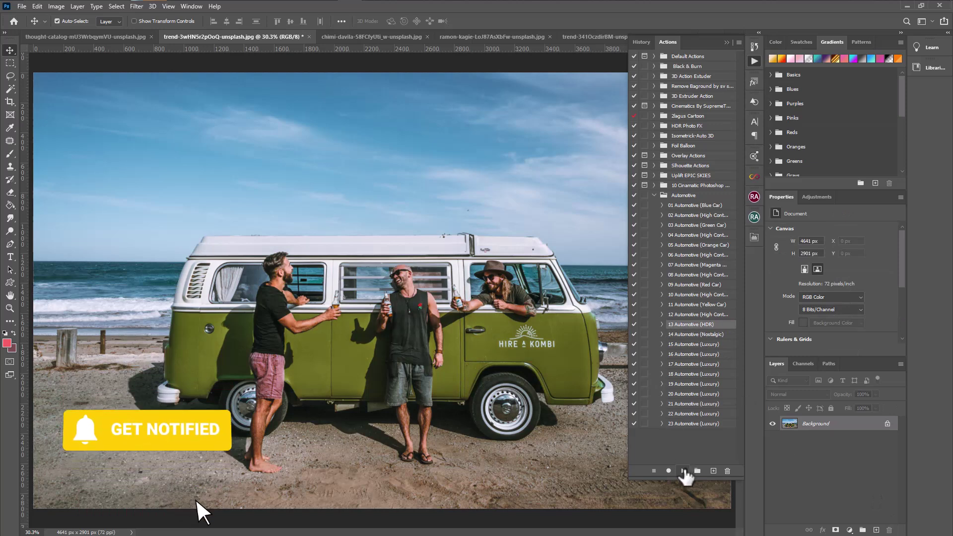
pyautogui.click(683, 471)
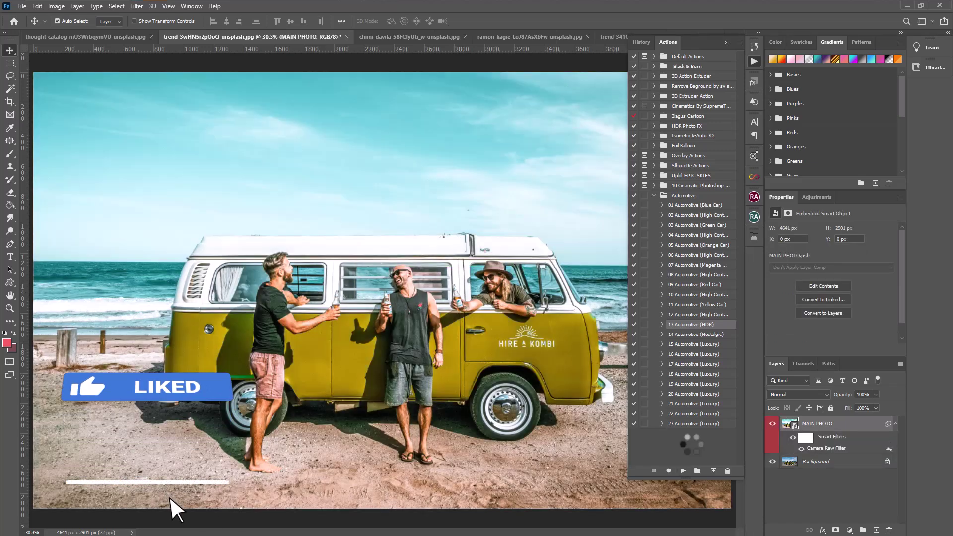
pyautogui.click(772, 423)
pyautogui.click(772, 424)
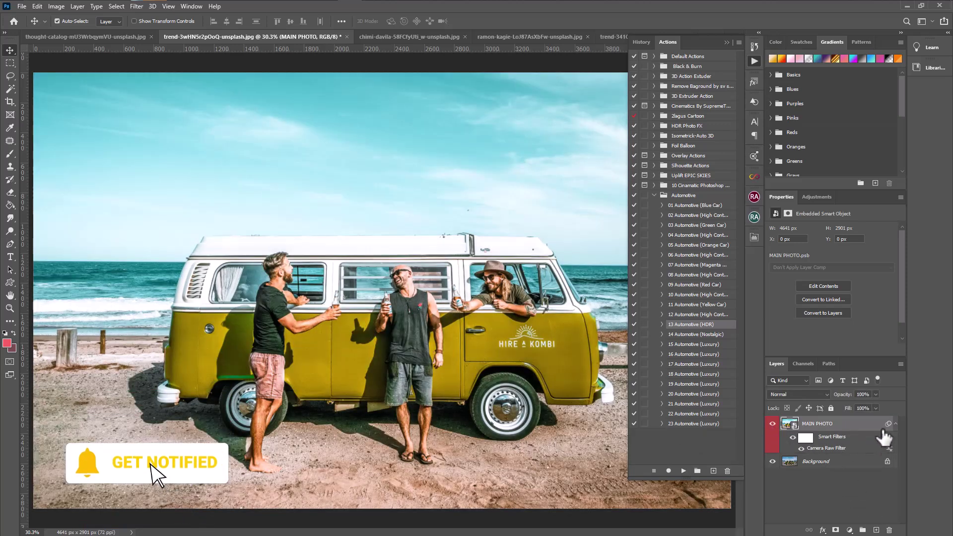
pyautogui.hotkey('ctrl', 'e')
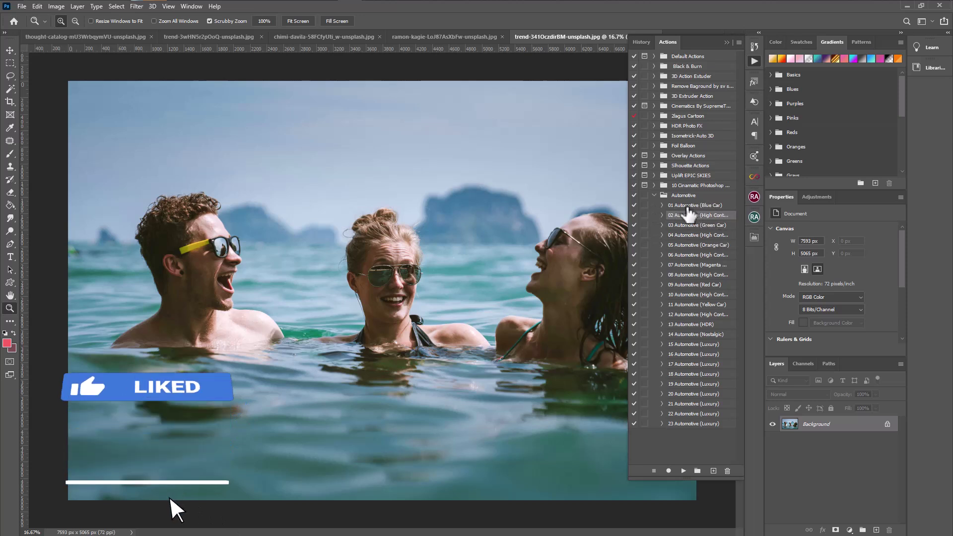
# Step: Preview the 02 Automotive high-contrast blue grade on the swimmers photo and compare it with the original
pyautogui.click(687, 206)
pyautogui.click(688, 216)
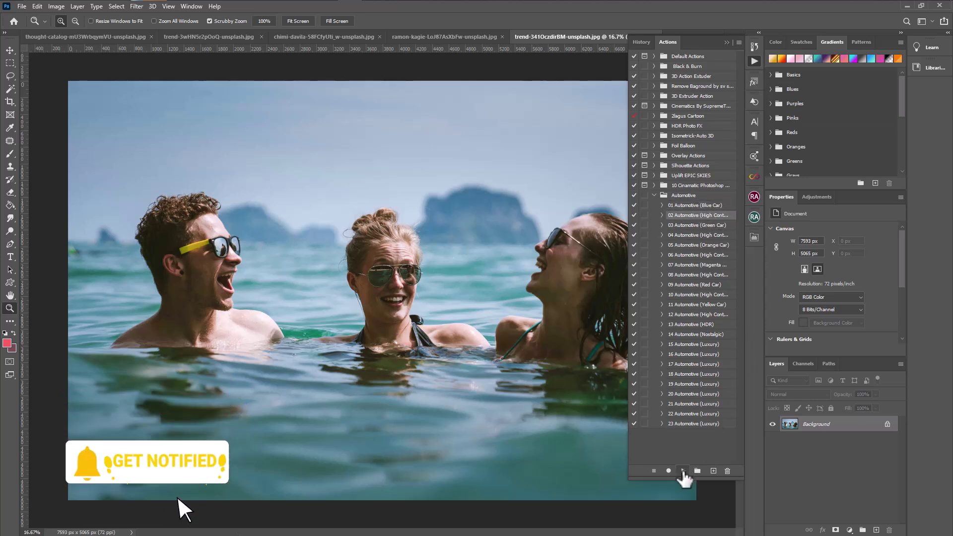
pyautogui.click(684, 471)
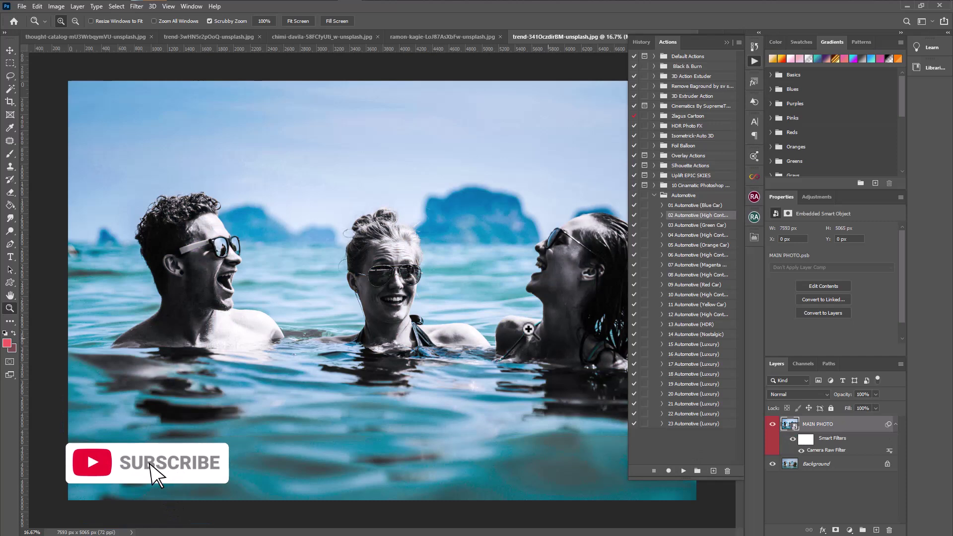
pyautogui.click(772, 424)
pyautogui.click(772, 424)
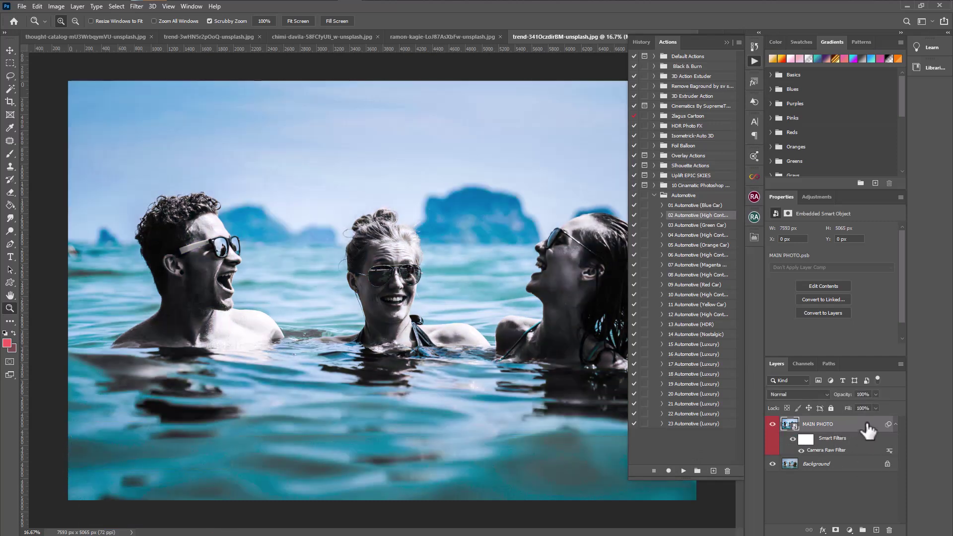
# Step: Discard the blue grade, then apply 14 Automotive (Nostalgic) and compare it with the original
pyautogui.moveTo(868, 426); pyautogui.dragTo(890, 530)
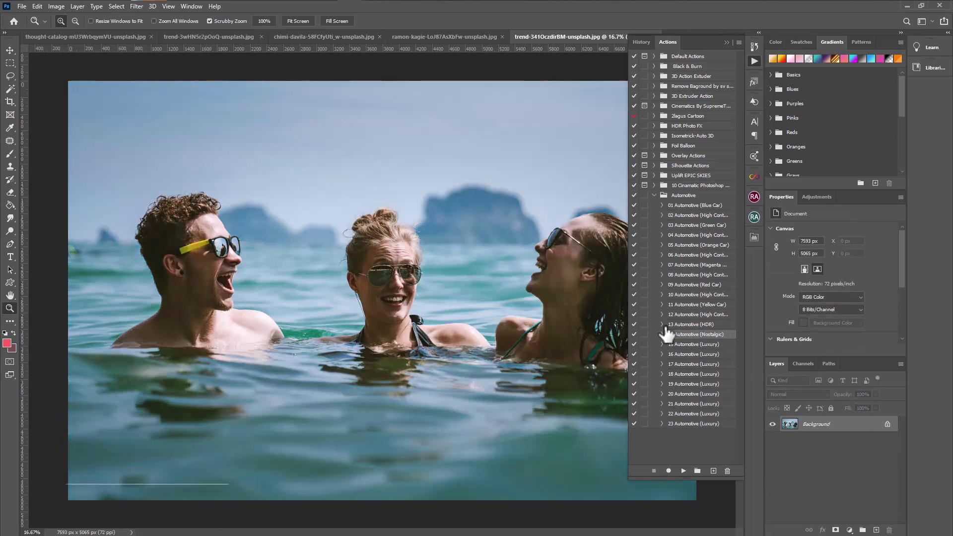
pyautogui.click(683, 469)
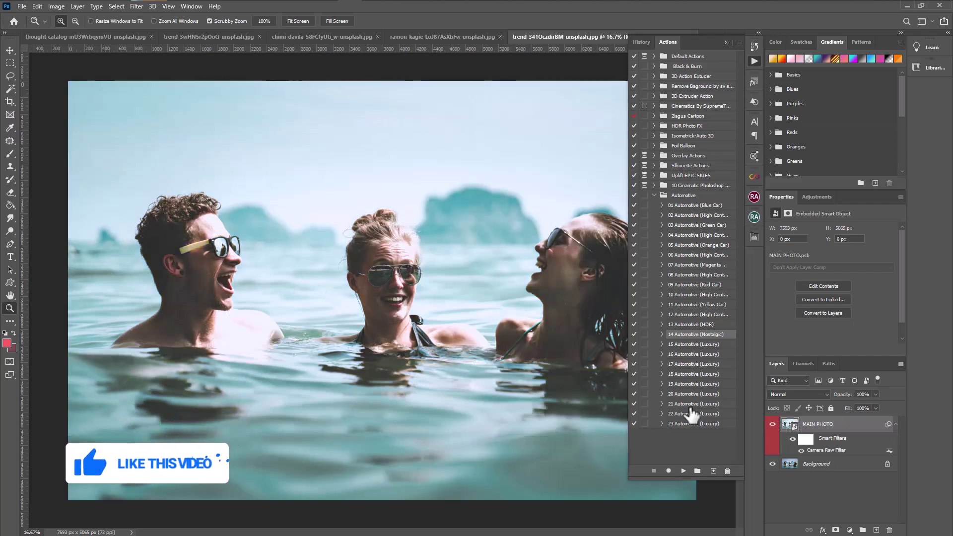
pyautogui.click(772, 425)
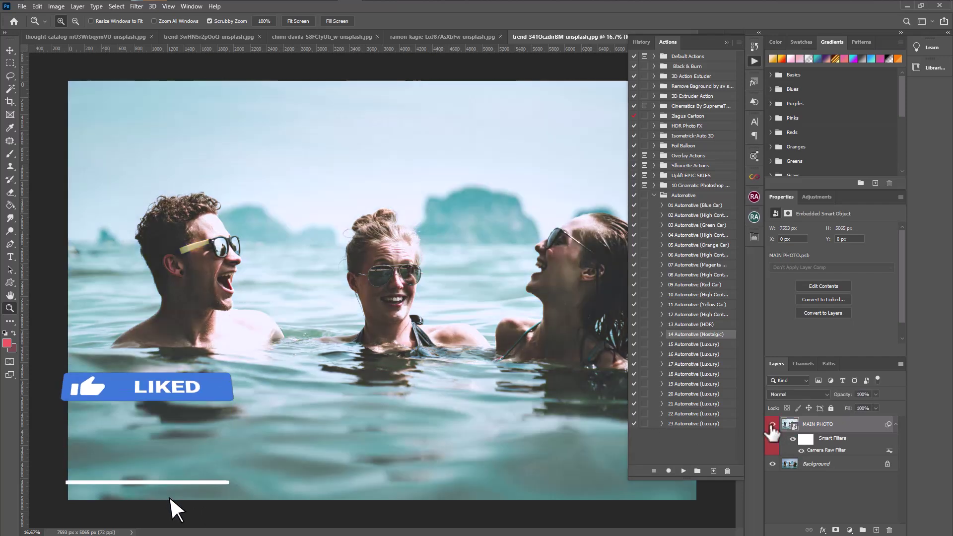
# Step: Delete the nostalgic layer, preview 11 Automotive (Yellow Car) on the swimmers, then discard it
pyautogui.moveTo(872, 433); pyautogui.dragTo(889, 530)
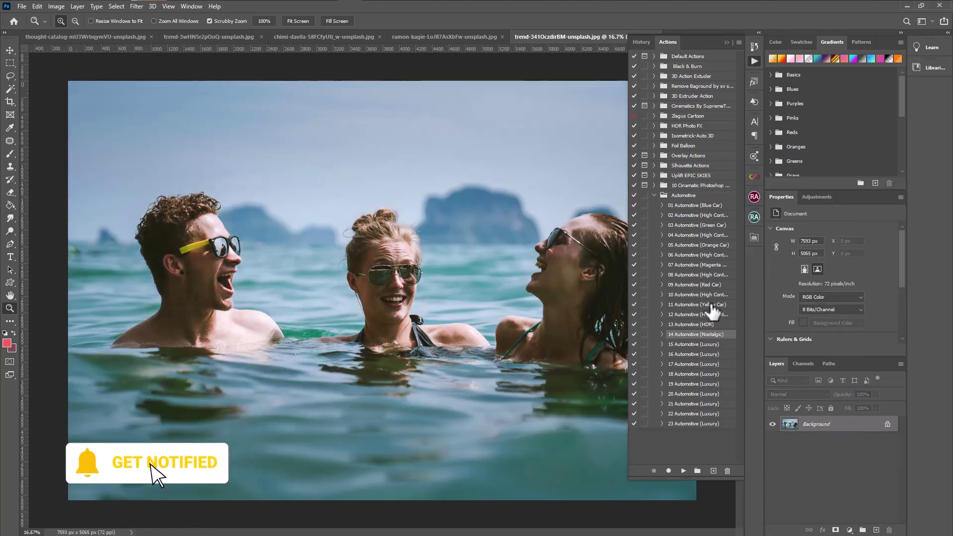
pyautogui.click(711, 305)
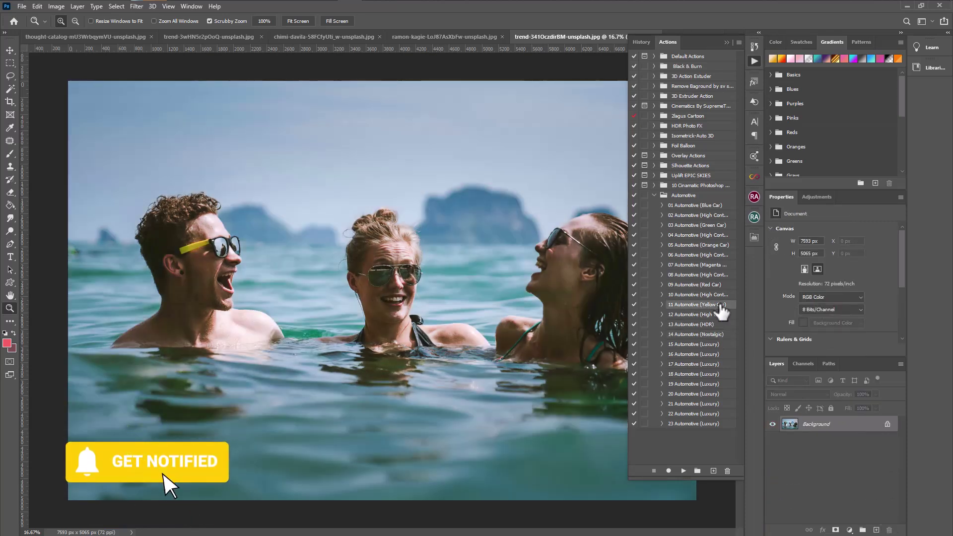
pyautogui.click(683, 471)
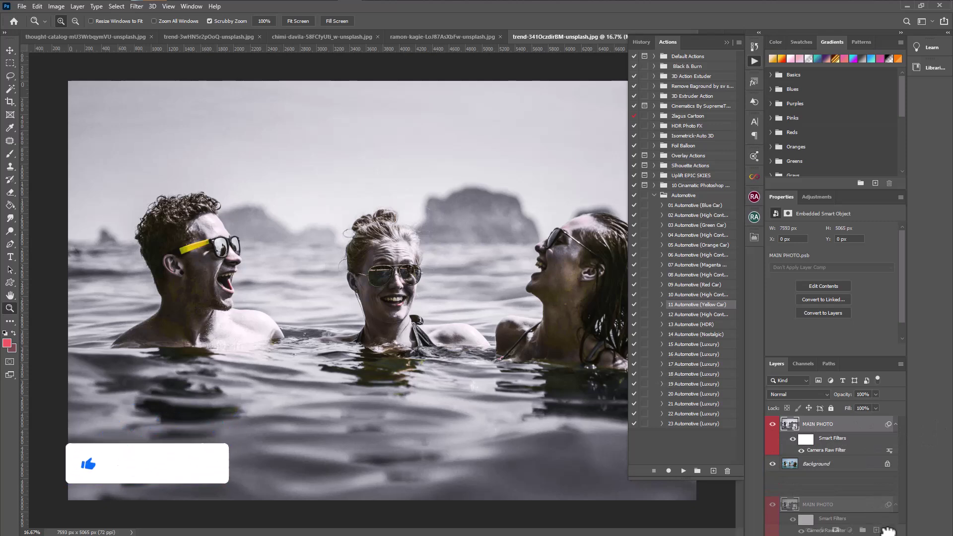
pyautogui.moveTo(875, 434); pyautogui.dragTo(889, 530)
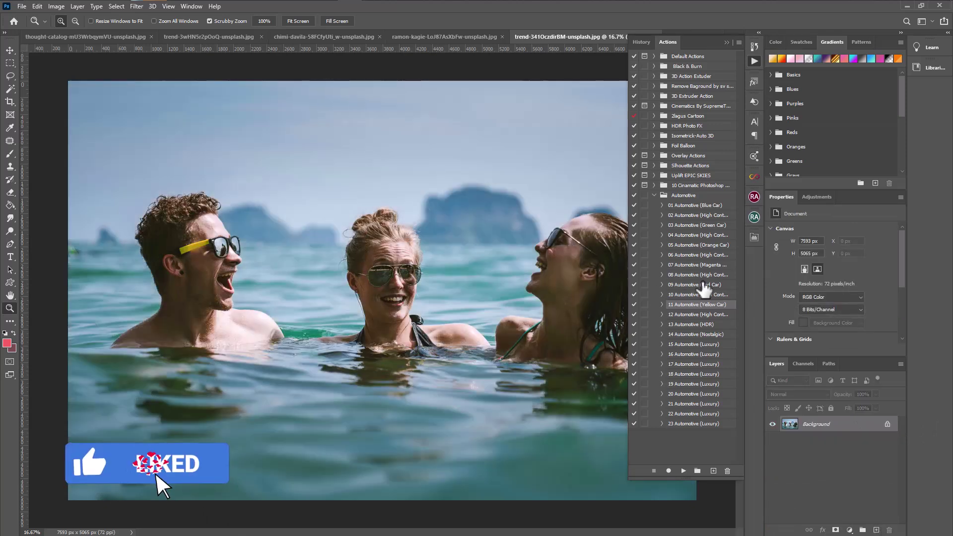
# Step: Apply the vivid teal 17 Automotive (Luxury) grade to the swimmers and compare it with the original
pyautogui.click(700, 265)
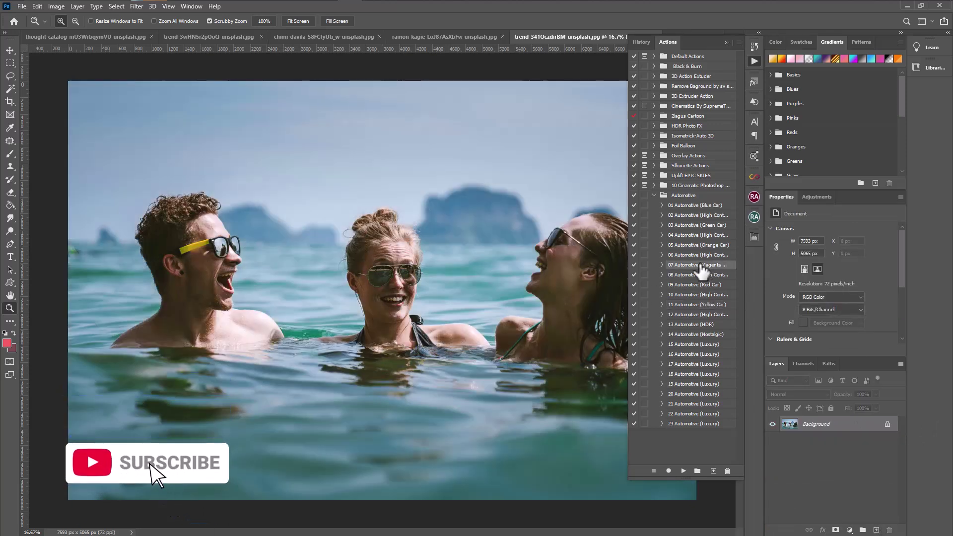
pyautogui.click(692, 344)
pyautogui.click(677, 365)
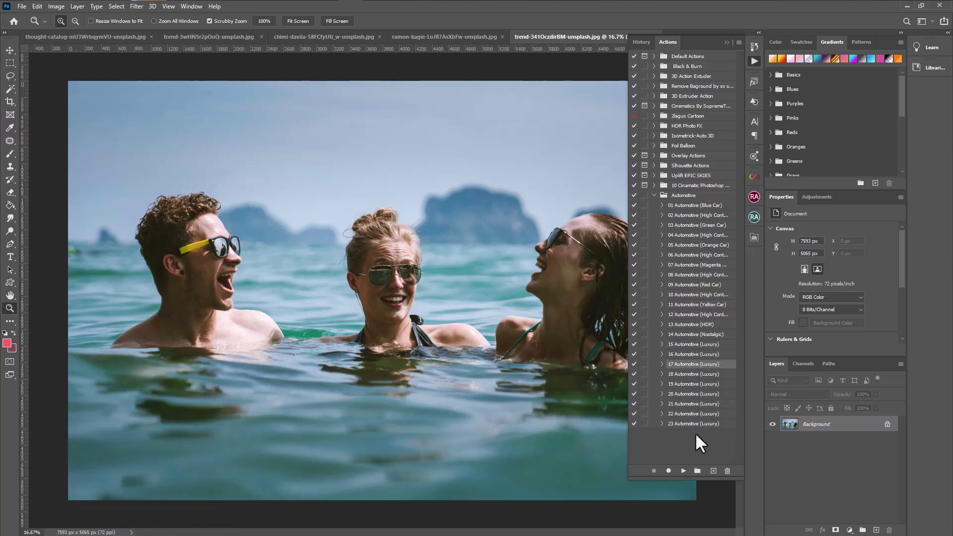
pyautogui.click(683, 471)
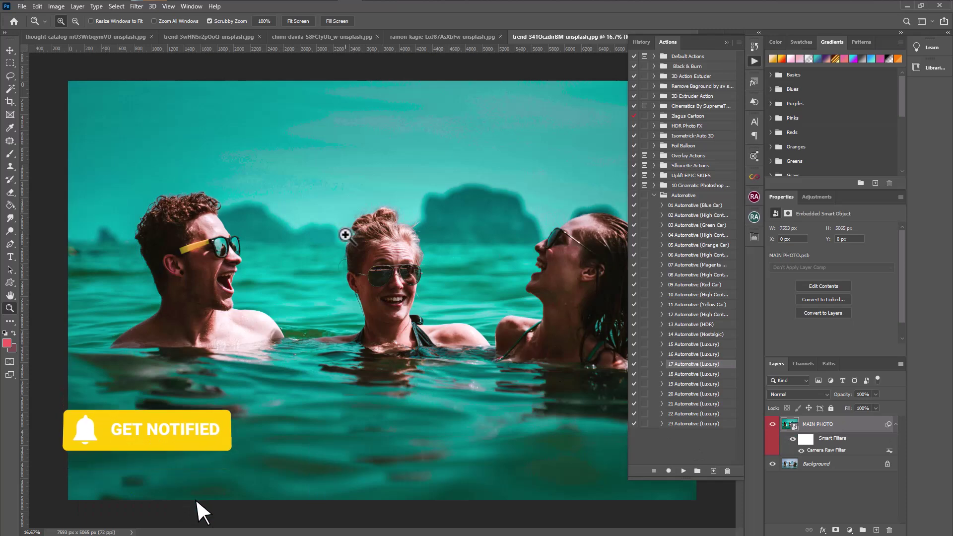
pyautogui.click(771, 425)
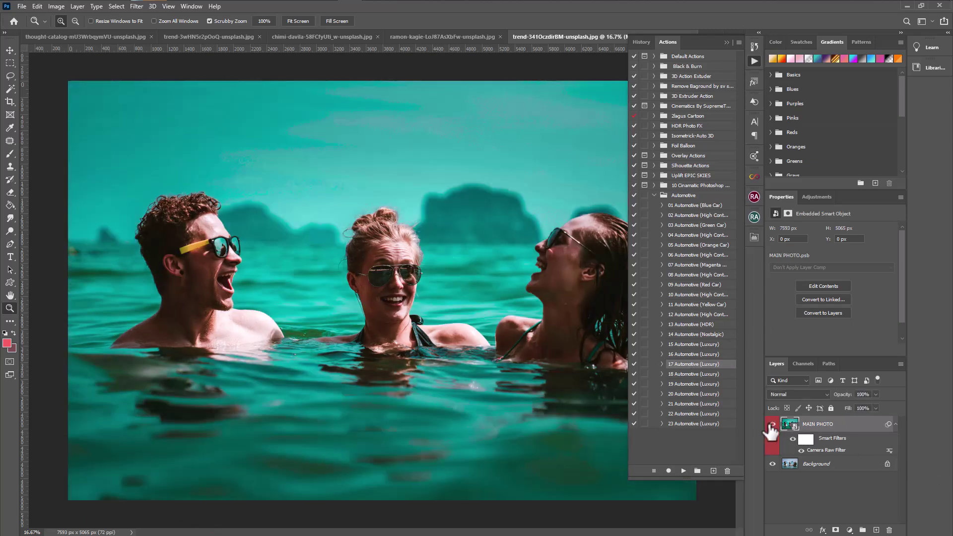
pyautogui.click(771, 425)
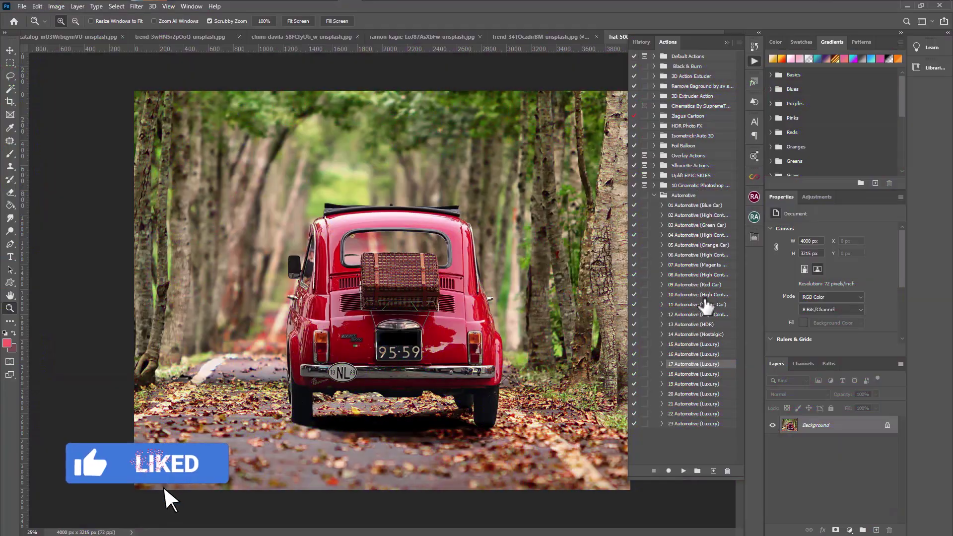
# Step: Preview the 10 and 06 Automotive high-contrast looks on the red car photo
pyautogui.click(696, 285)
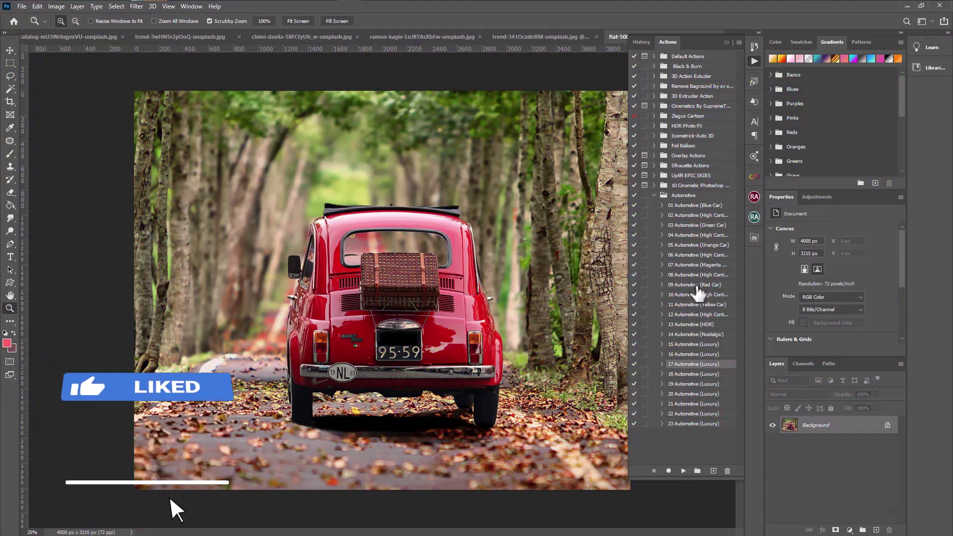
pyautogui.click(701, 297)
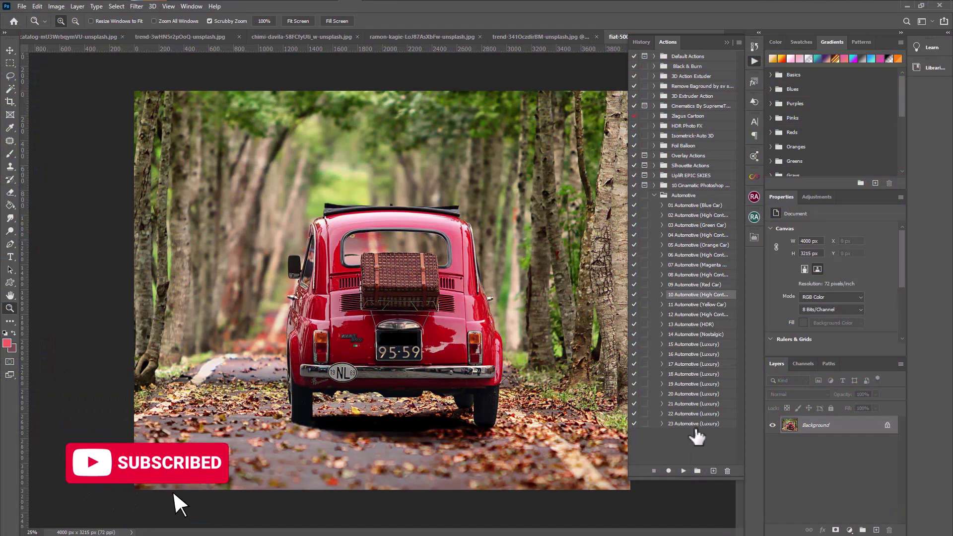
pyautogui.click(684, 471)
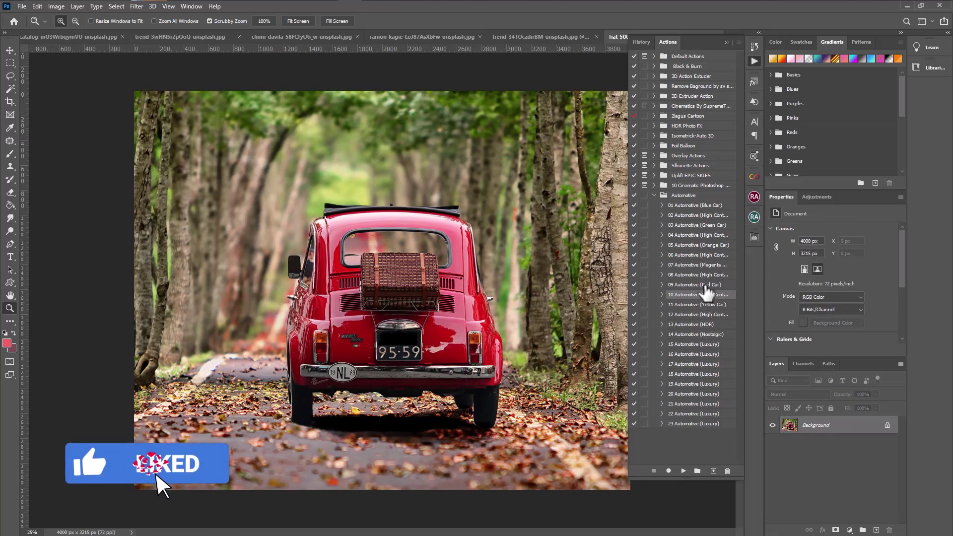
pyautogui.click(707, 255)
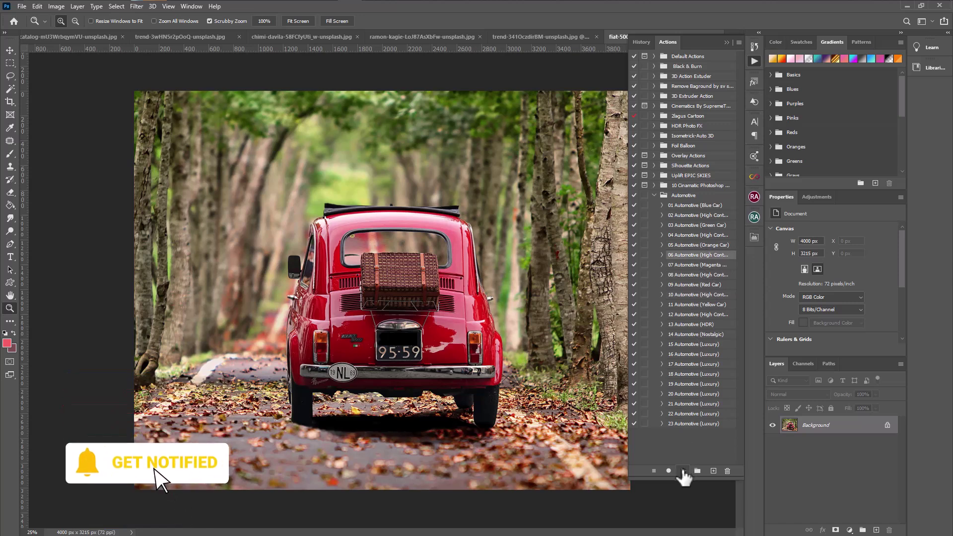
pyautogui.click(684, 471)
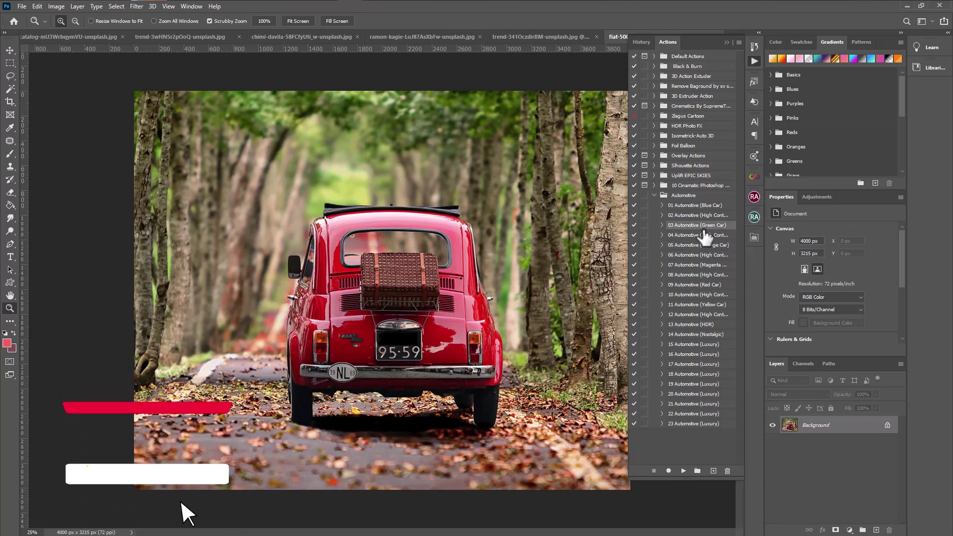
pyautogui.click(694, 235)
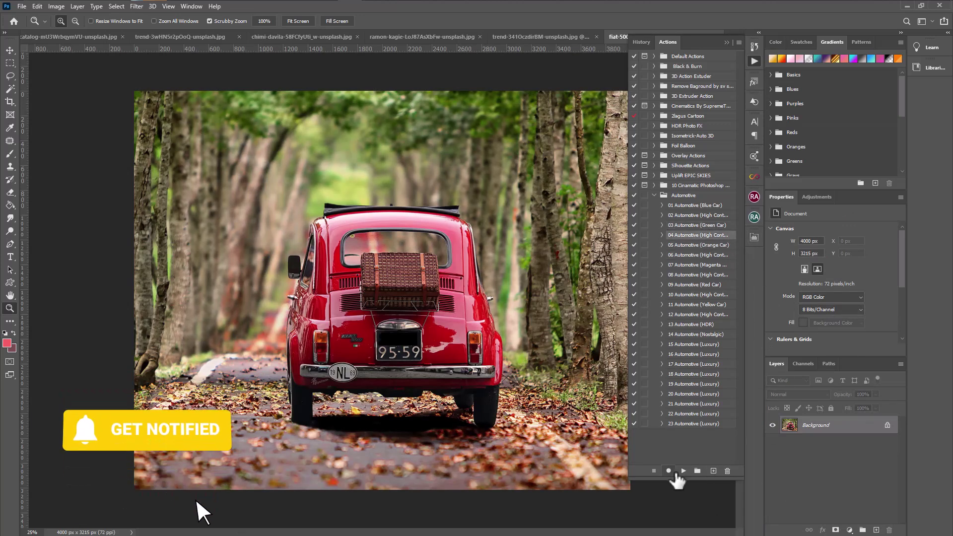
pyautogui.click(683, 471)
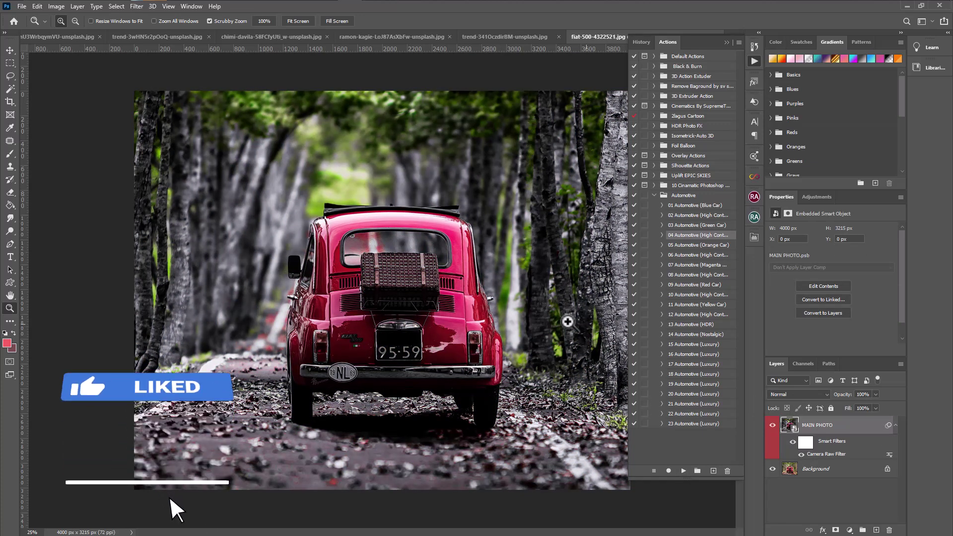
pyautogui.moveTo(868, 432); pyautogui.dragTo(890, 531)
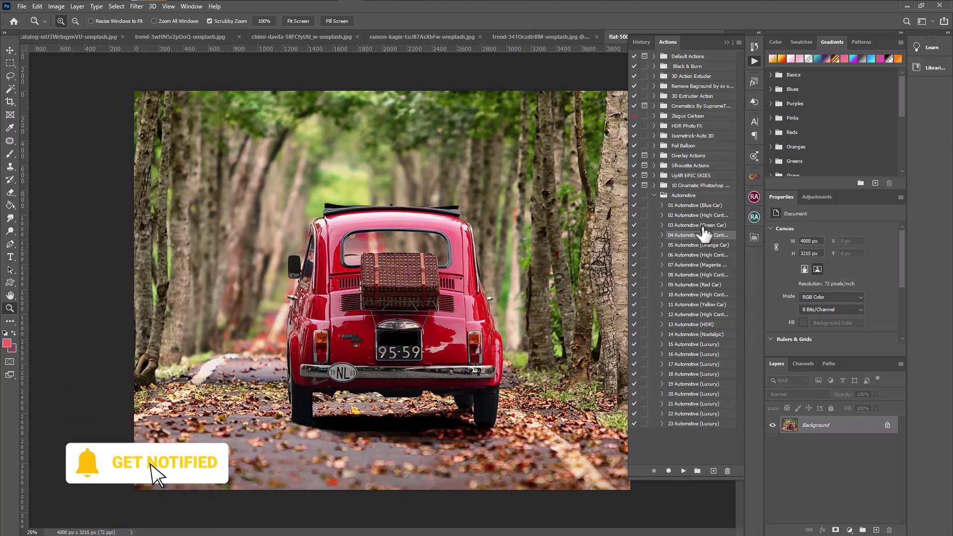
pyautogui.click(708, 217)
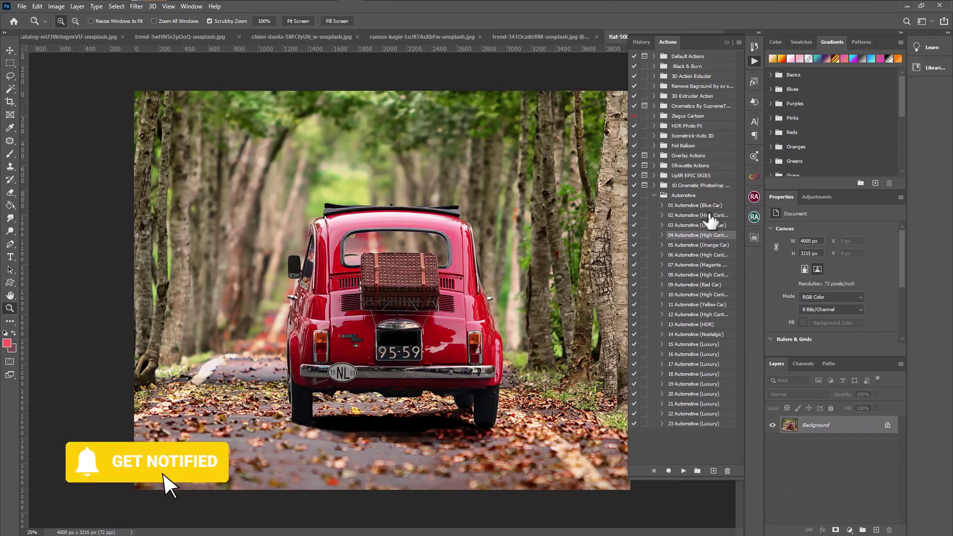
pyautogui.click(706, 255)
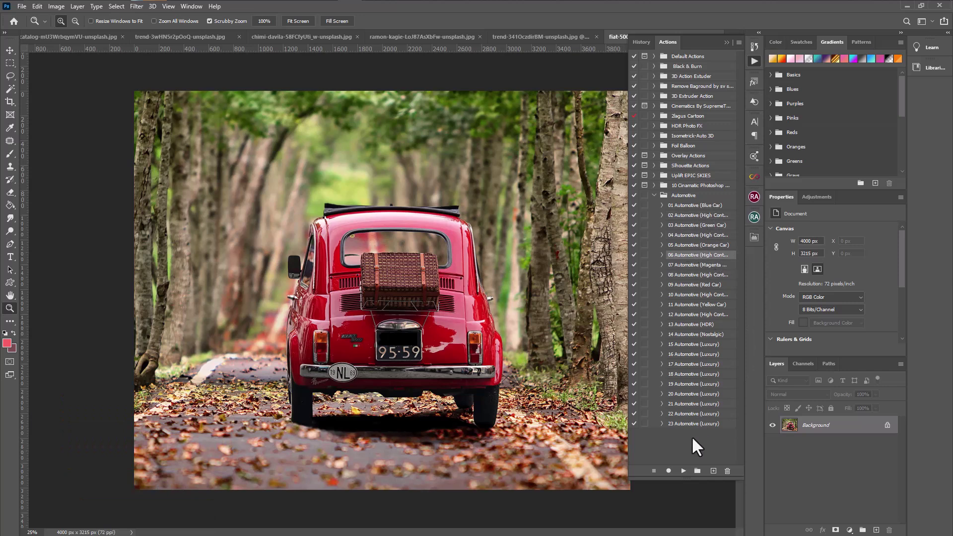
# Step: Run 13 Automotive (HDR) on the seated-woman photo, compare it with the original, then delete that layer
pyautogui.click(683, 471)
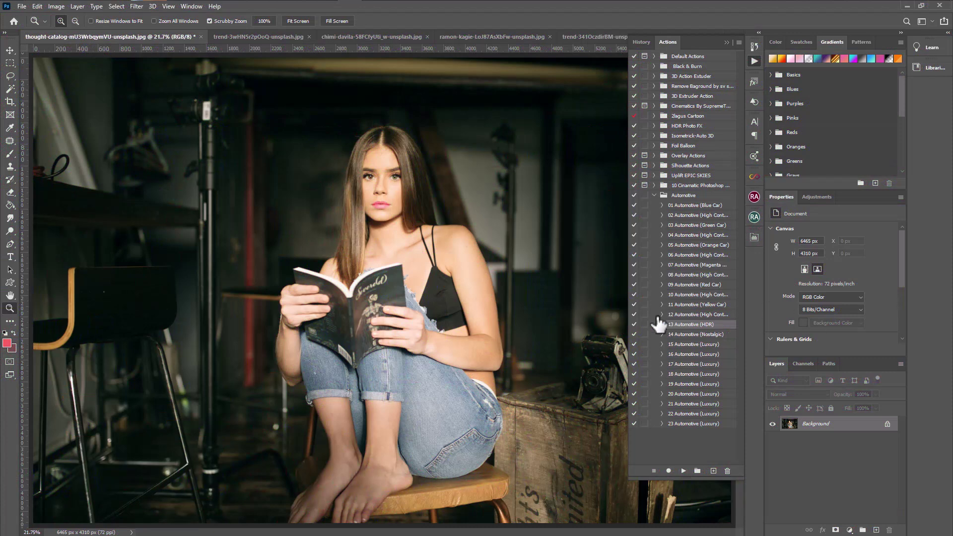
pyautogui.click(683, 471)
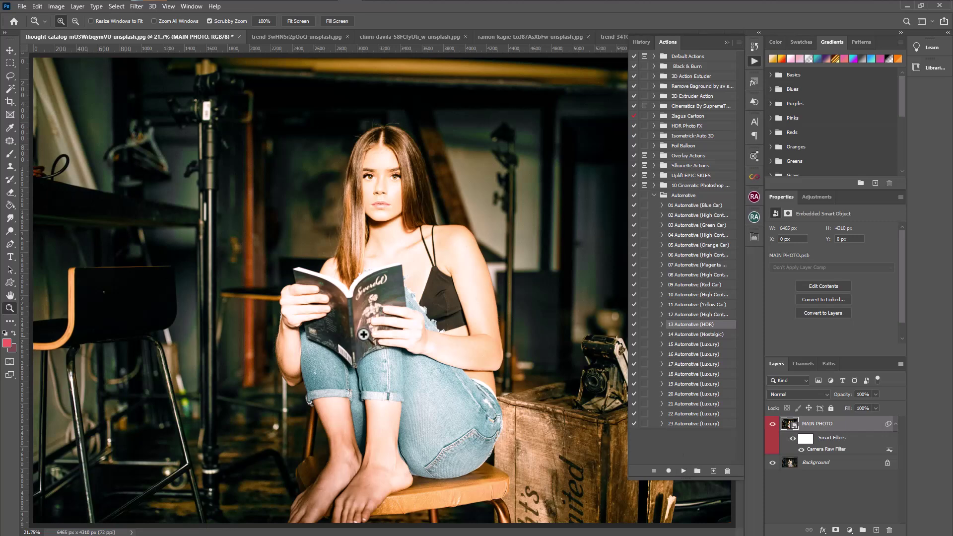
pyautogui.click(772, 427)
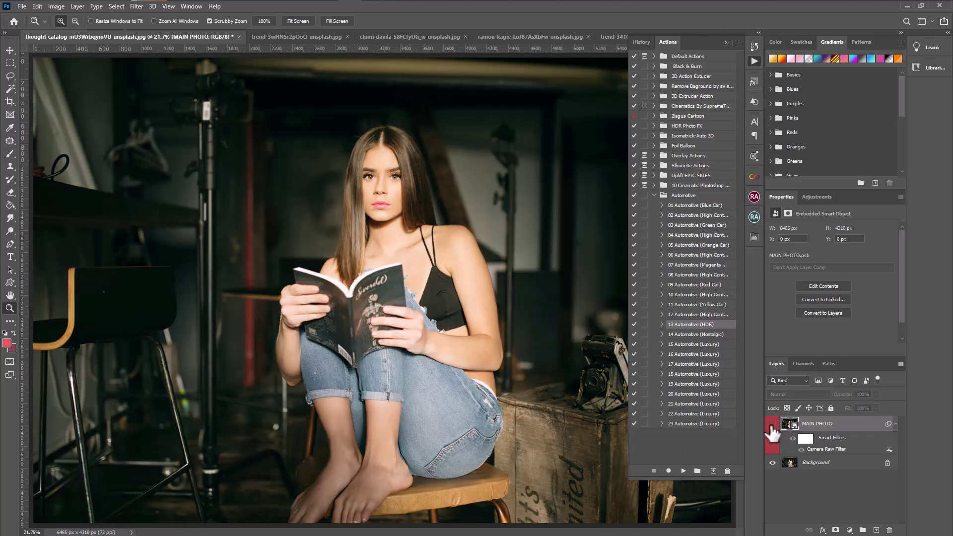
pyautogui.click(772, 425)
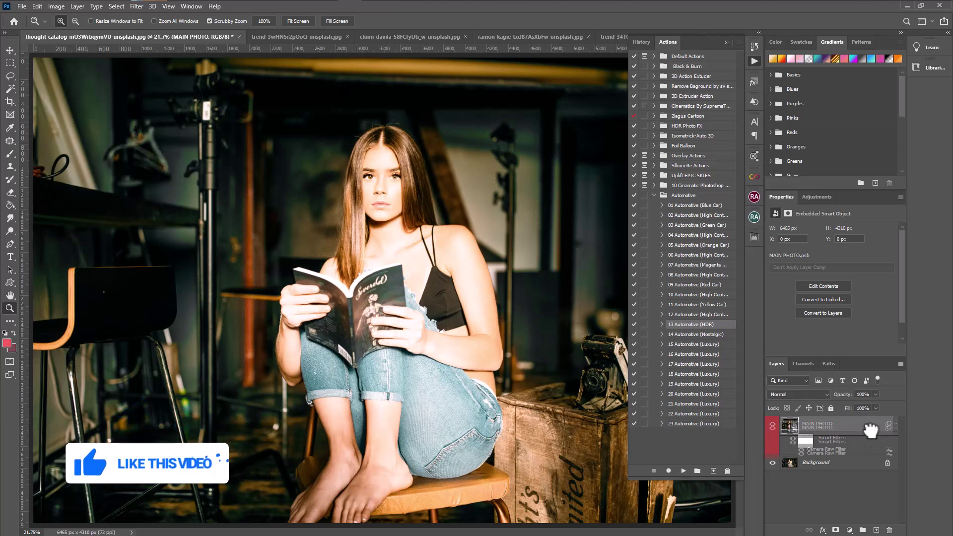
pyautogui.moveTo(889, 440); pyautogui.dragTo(889, 531)
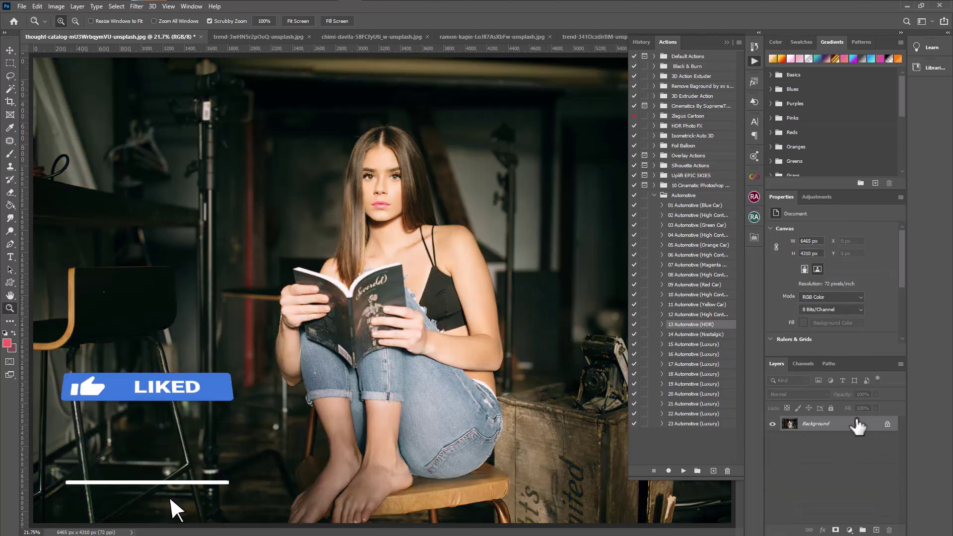
# Step: Play 21 Automotive (Luxury) on the seated-woman photo and compare its MAIN PHOTO layer with the original
pyautogui.click(694, 405)
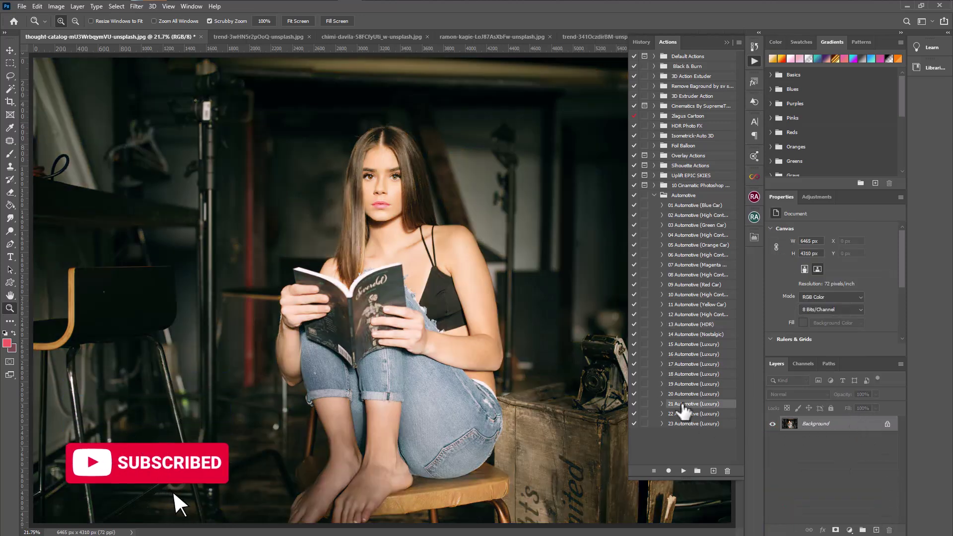
pyautogui.click(684, 472)
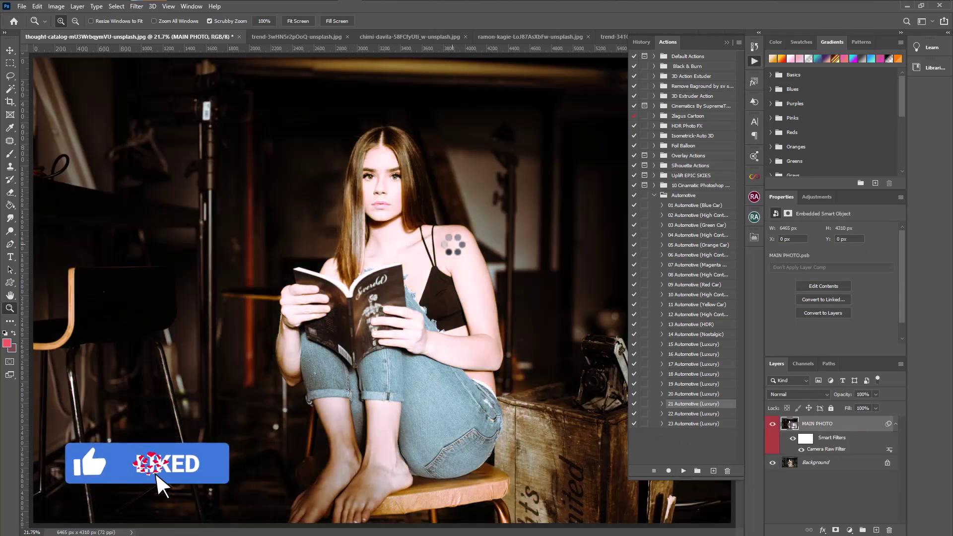
pyautogui.click(772, 423)
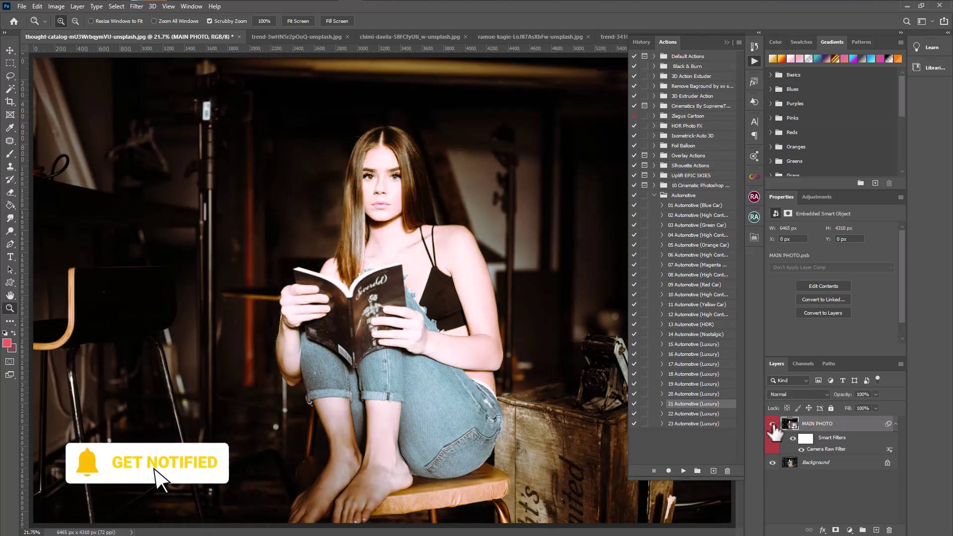
pyautogui.click(773, 424)
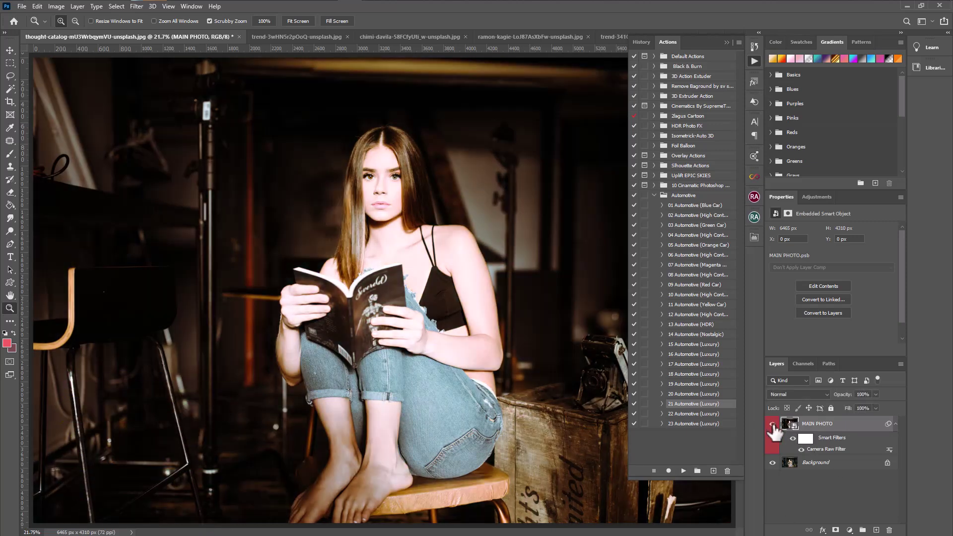
pyautogui.click(772, 423)
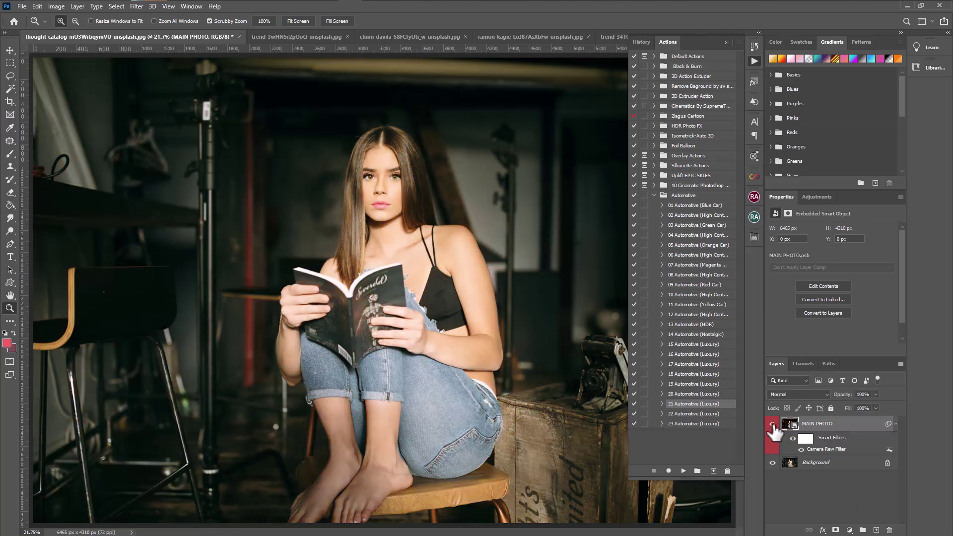
pyautogui.click(772, 424)
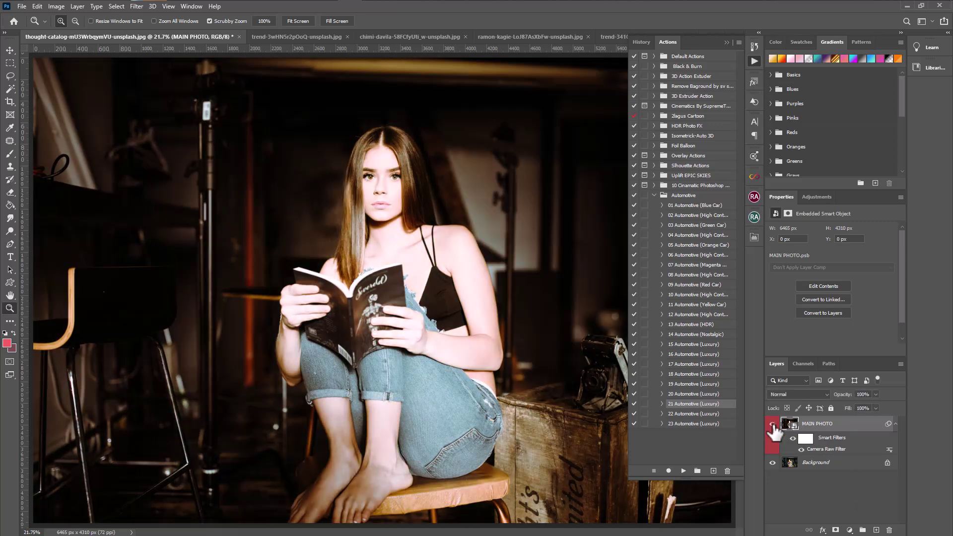